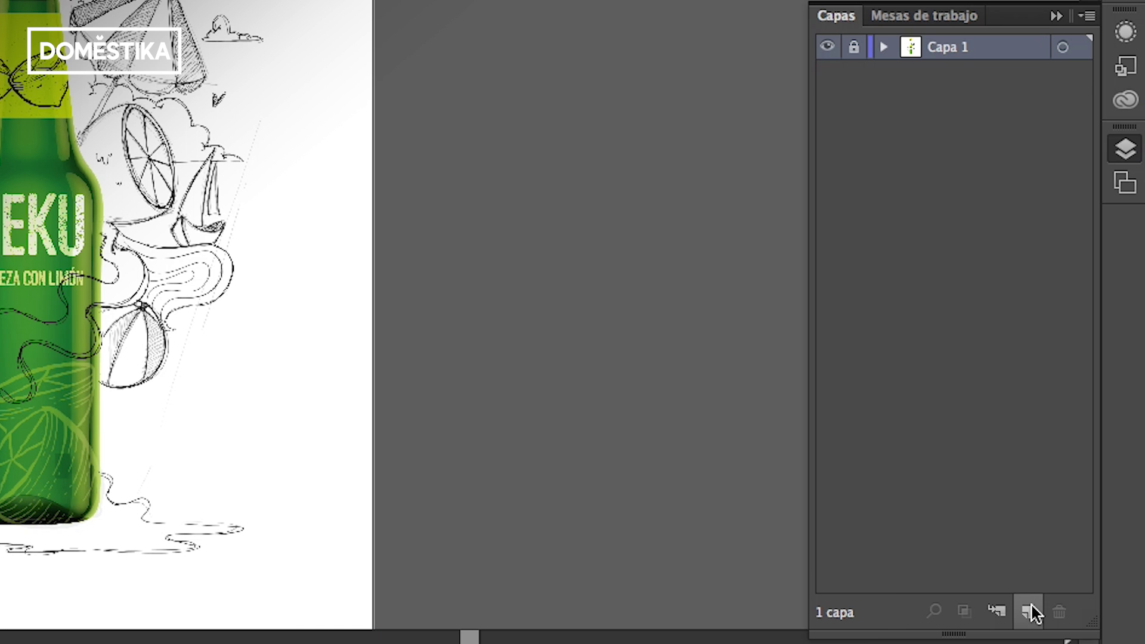
Step: Add a new layer, Capa 2, above the locked Capa 1 sketch layer
left_click(1028, 611)
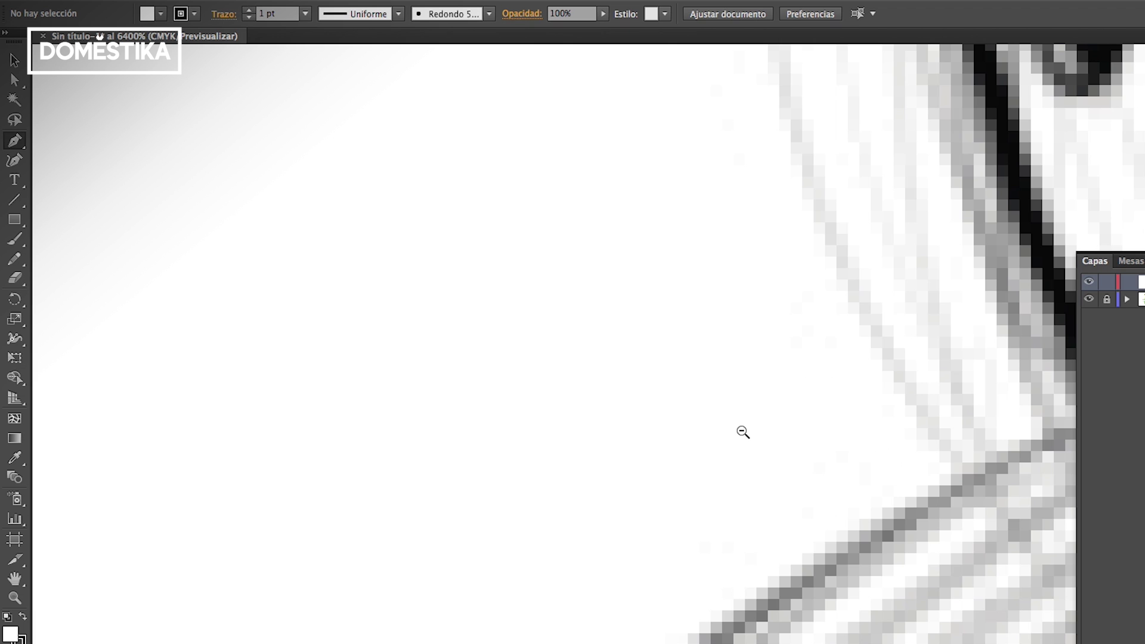
Step: Trace the surfer's torso side, waistline and shoulder with Pen curves
left_click(743, 432, "alt")
left_click(657, 376, "alt")
left_click(692, 378, "alt")
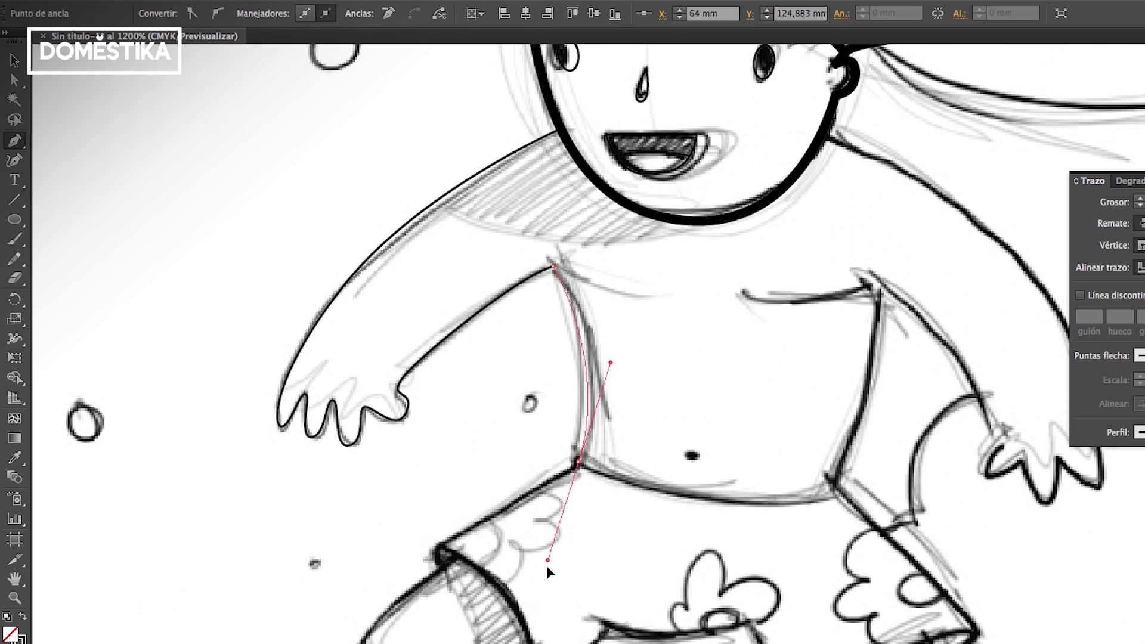
left_click_drag(578, 462, 544, 568)
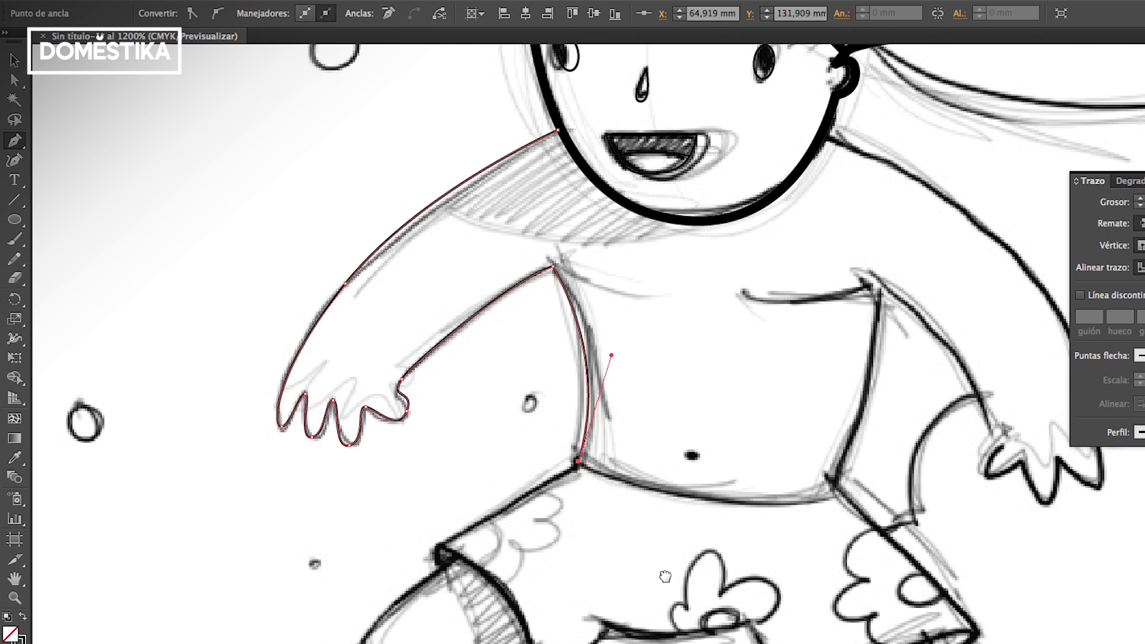
left_click_drag(665, 576, 501, 629)
left_click_drag(669, 539, 815, 506)
left_click_drag(717, 338, 721, 310)
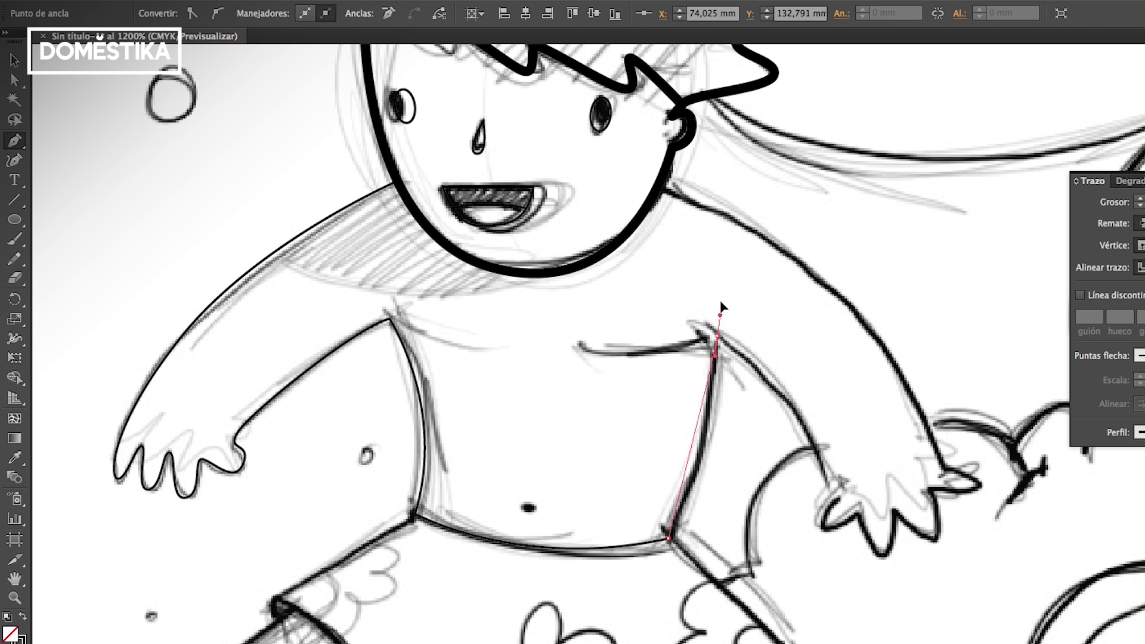
scroll(683, 508, "right", 5)
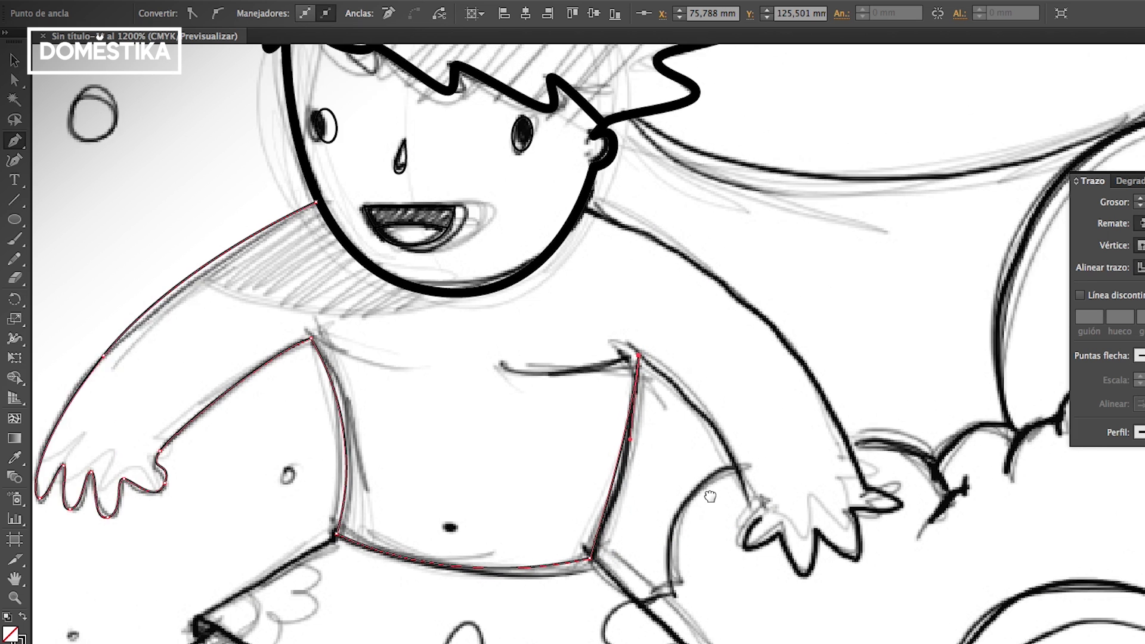
Step: Trace the hand and fingertips, then Alt-copy the eye ellipse onto the right eye and rotate it
left_click(683, 509)
mouse_move(600, 345)
left_mouse_down()
mouse_move(624, 415)
mouse_move(597, 401)
mouse_move(635, 373)
left_mouse_up()
left_click(600, 345)
left_click_drag(656, 425, 757, 391)
mouse_move(724, 342)
left_mouse_down()
mouse_move(738, 339)
mouse_move(747, 306)
left_mouse_up()
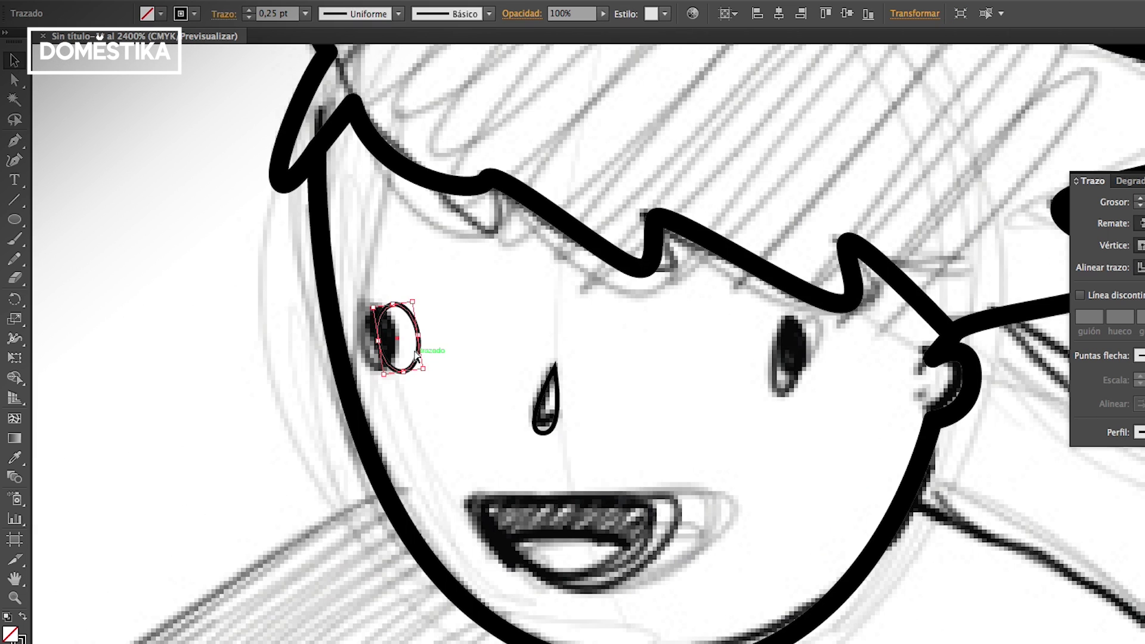
left_click_drag(419, 352, 810, 368)
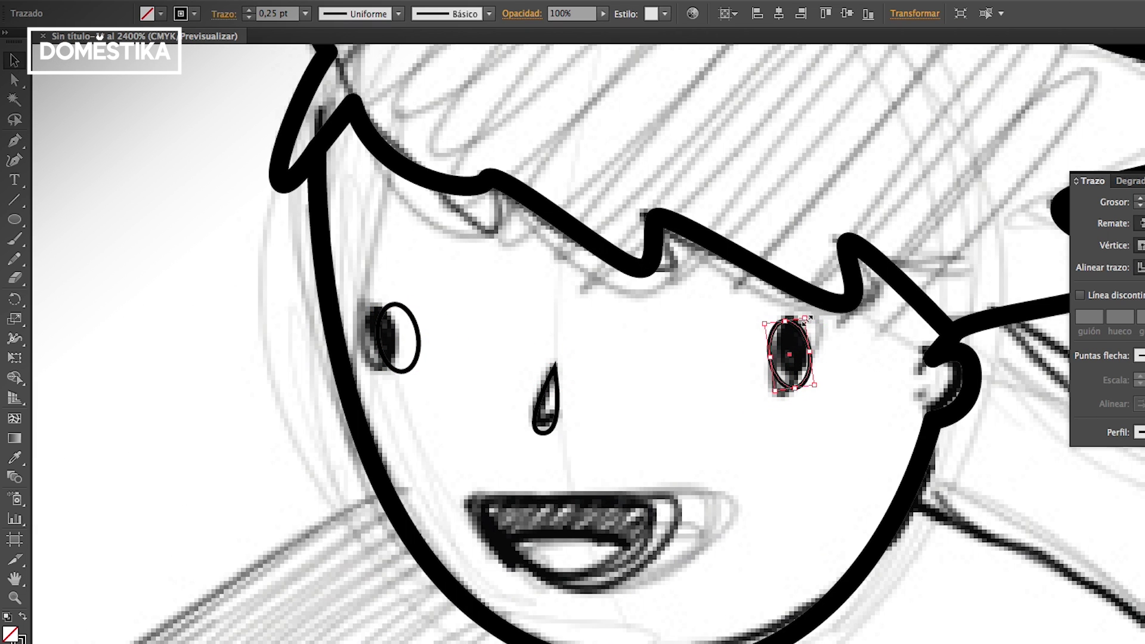
left_click_drag(810, 311, 823, 319)
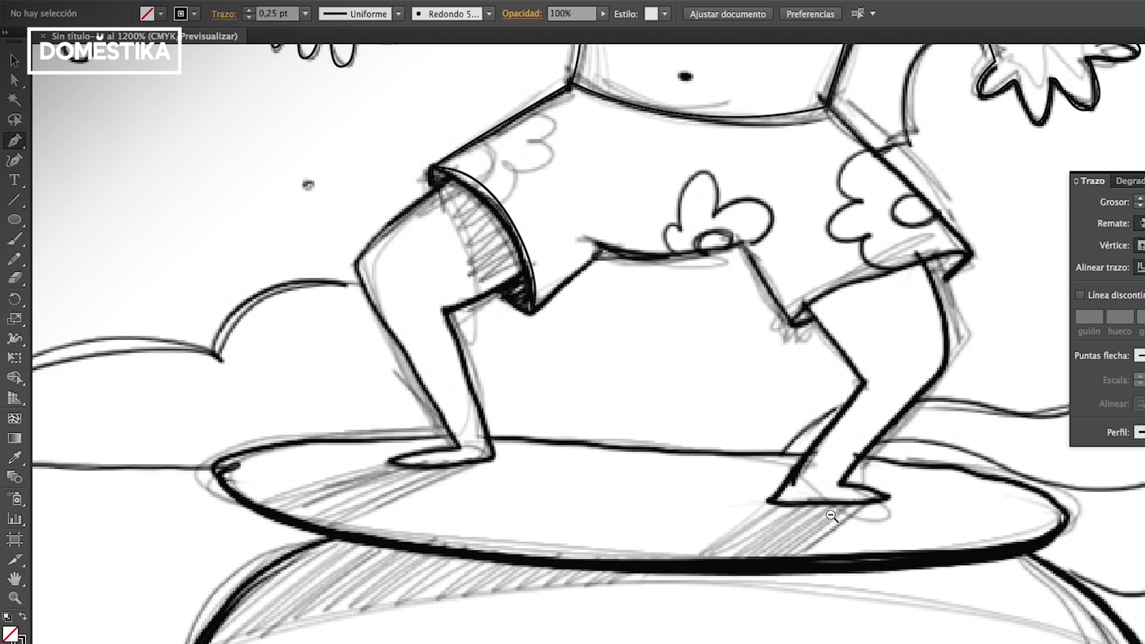
Step: Select all the traced surfer paths and give them a blue stroke in the Color Picker
left_click(832, 517, "ctrl+alt")
left_click(644, 358, "ctrl+alt")
left_click_drag(644, 299, 635, 386)
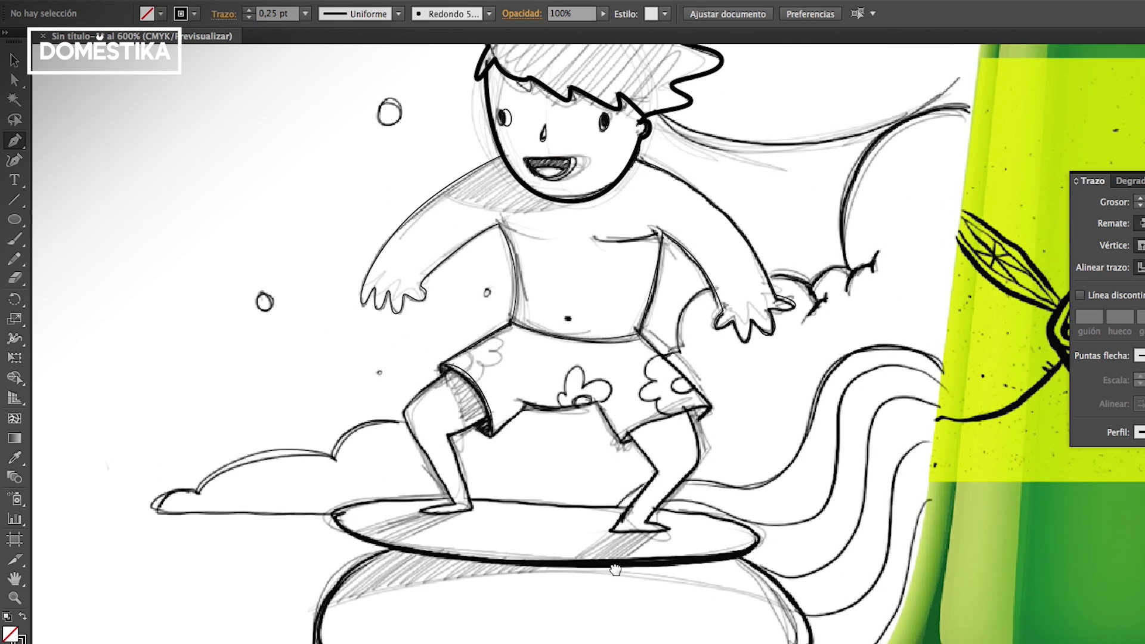
key("v")
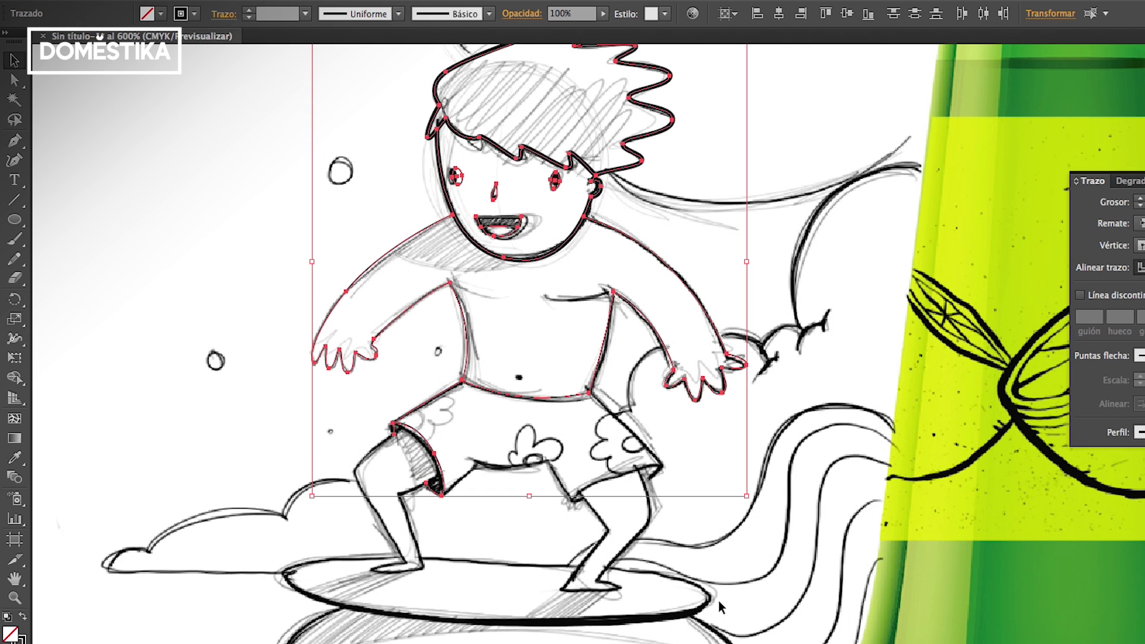
scroll(722, 605, "down", 1)
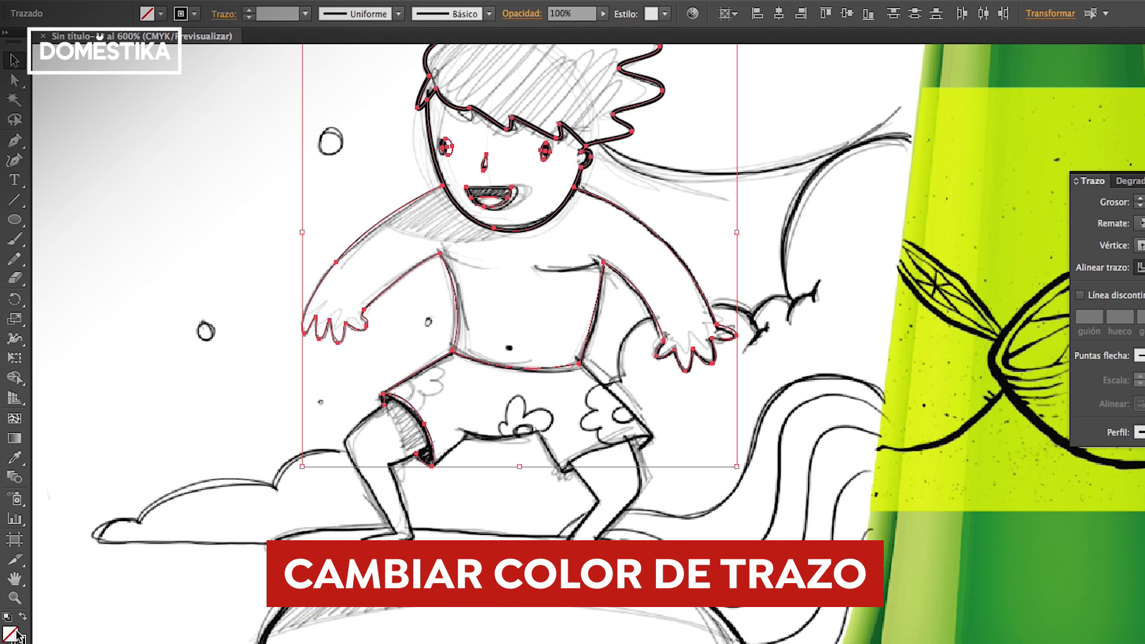
double_click(18, 636)
left_click(662, 518)
left_click(662, 430)
left_click(825, 369)
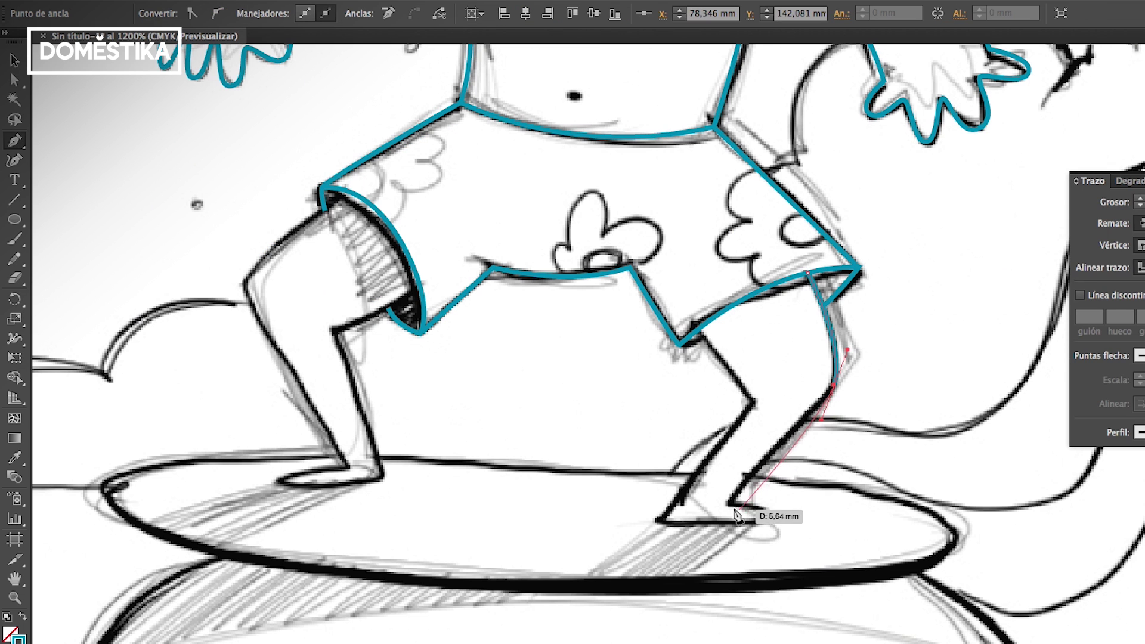
Step: Finish the leg outline from the foot up past the knee
left_click_drag(729, 537, 664, 528)
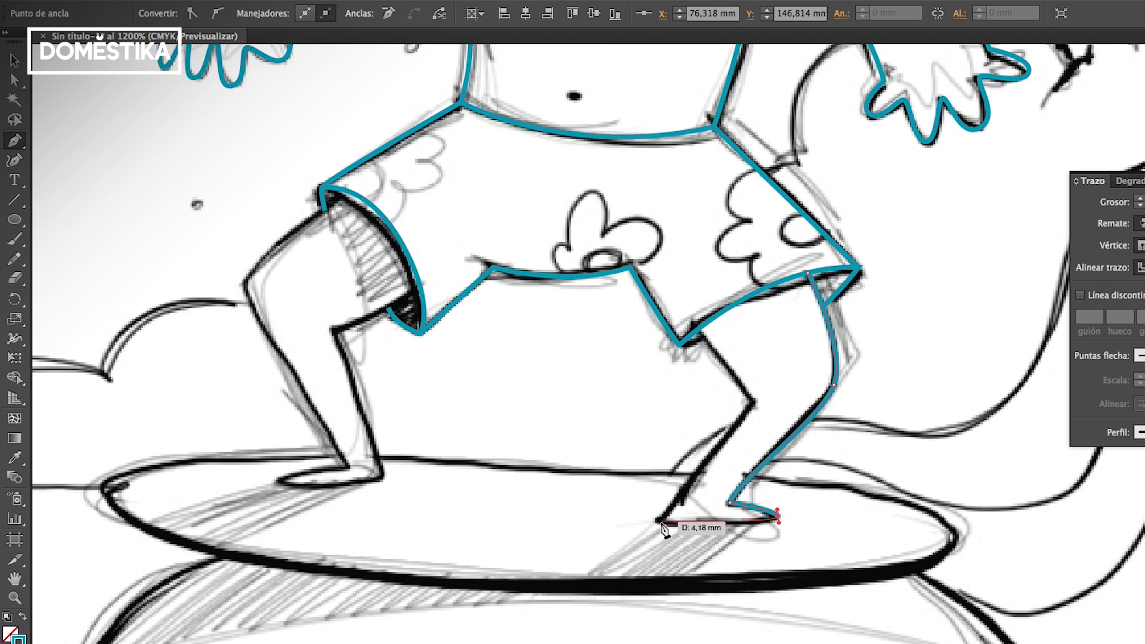
left_click(755, 398)
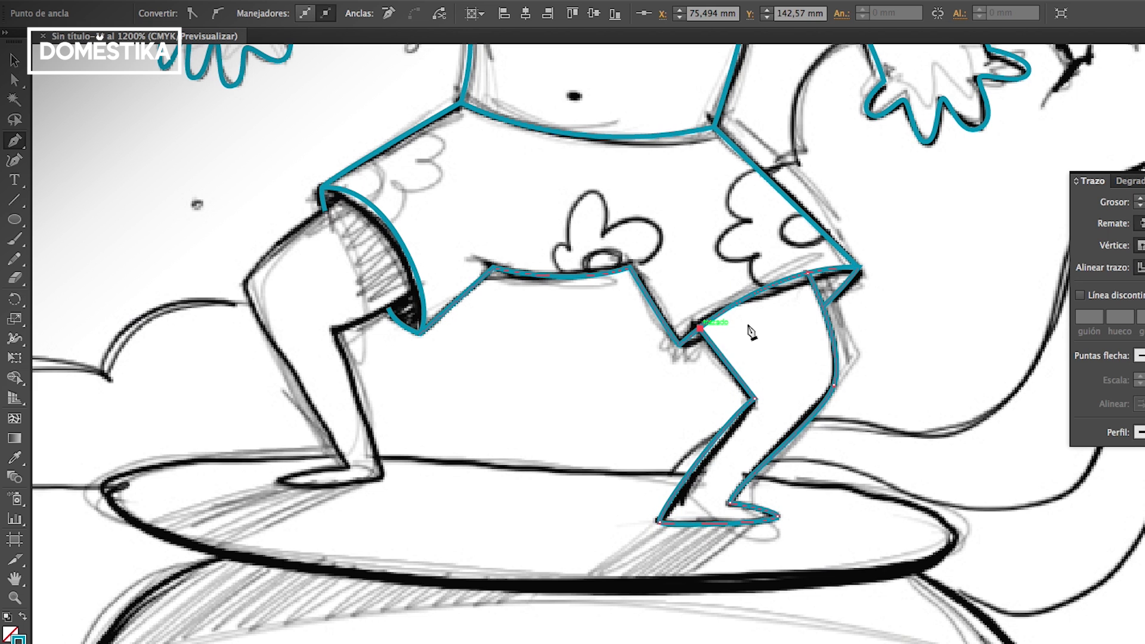
left_click(792, 372, "ctrl")
left_click(744, 350)
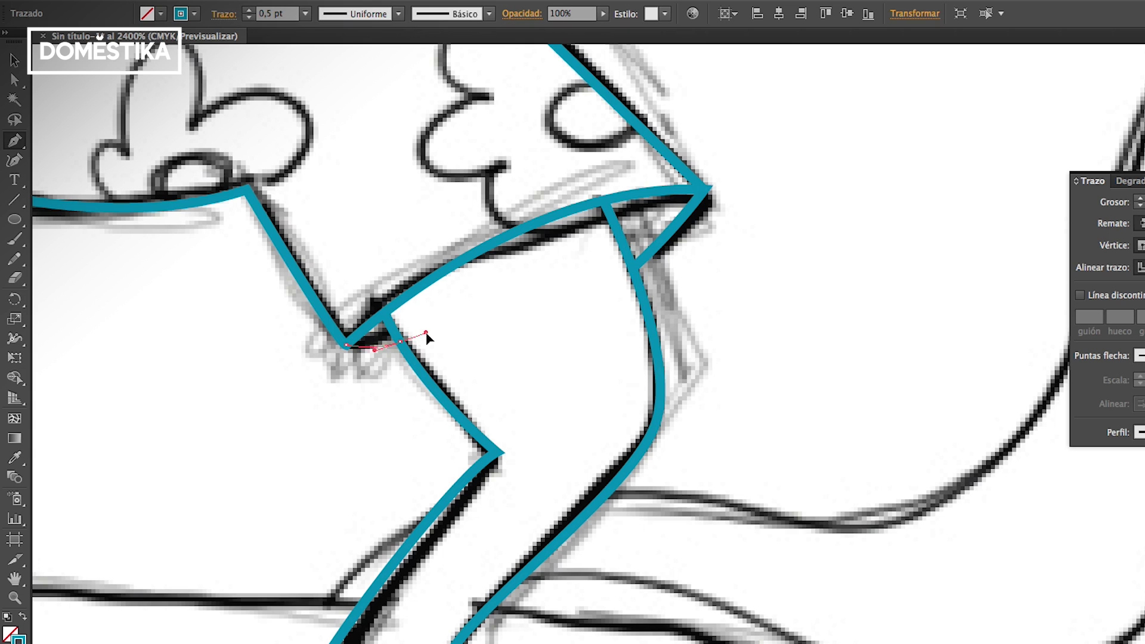
scroll(427, 338, "down", 3)
scroll(686, 335, "up", 2)
Step: Trace the flower on the side of the shorts
left_click(685, 315)
left_click_drag(644, 358, 651, 386)
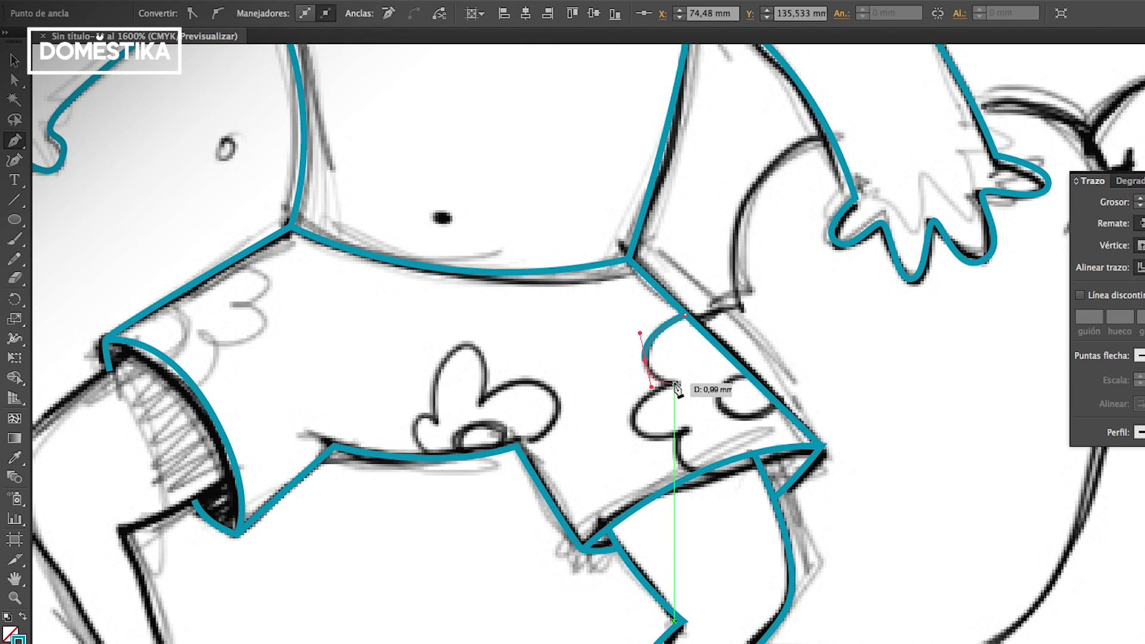
left_click_drag(636, 434, 699, 473)
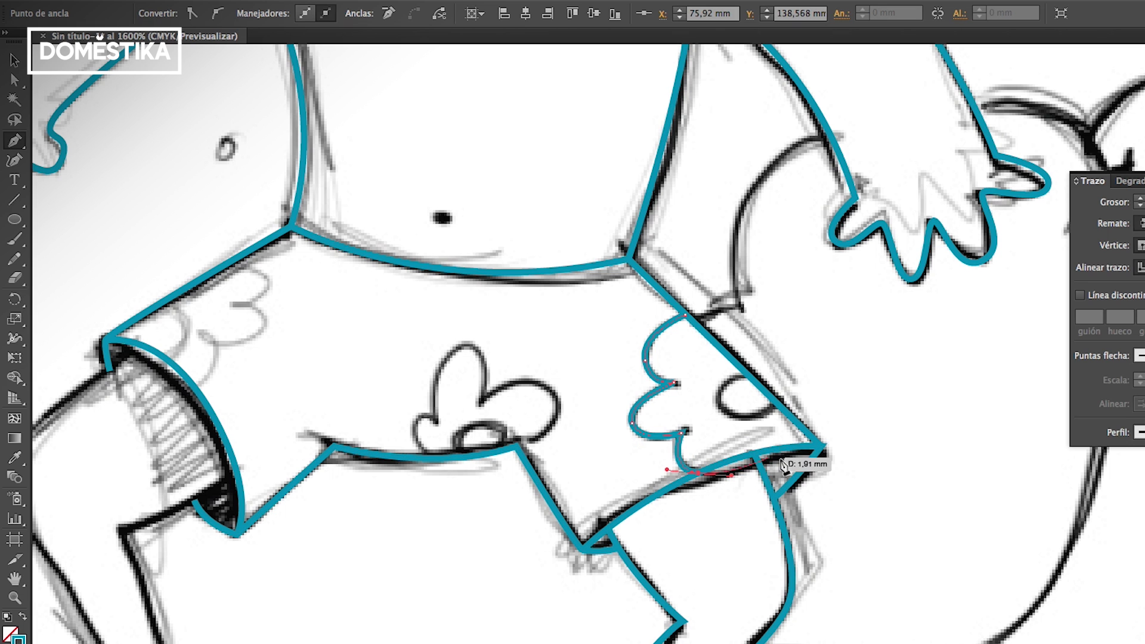
left_click(817, 467, "ctrl")
scroll(443, 339, "up", 2)
Step: Trace the central flower's petals on the shorts
left_click(593, 561)
left_click_drag(667, 451, 651, 391)
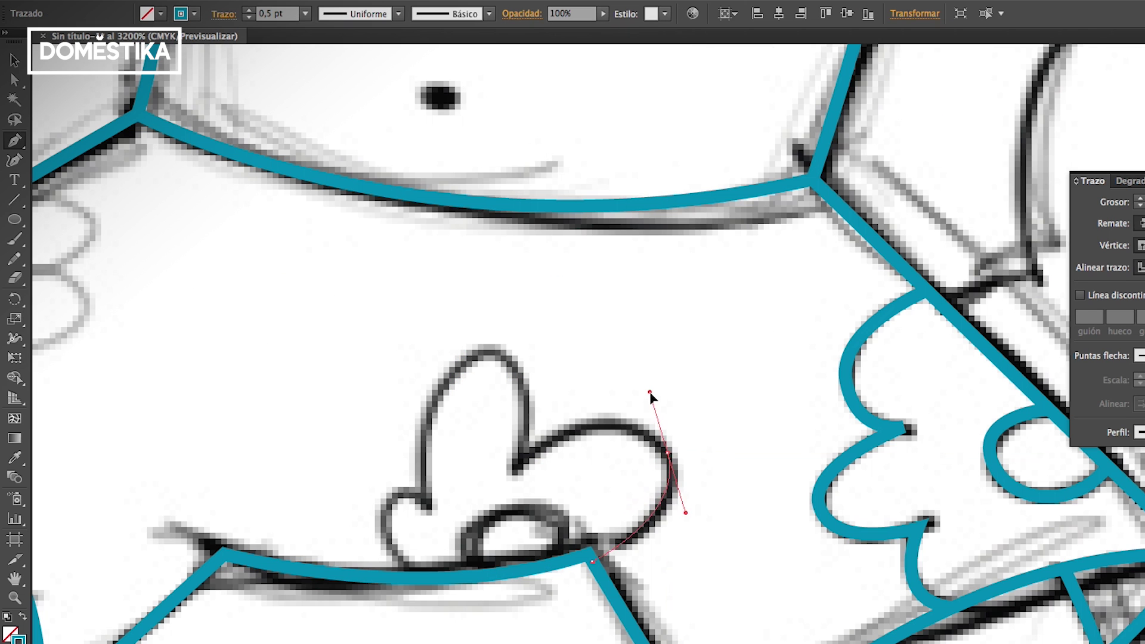
left_click(519, 467)
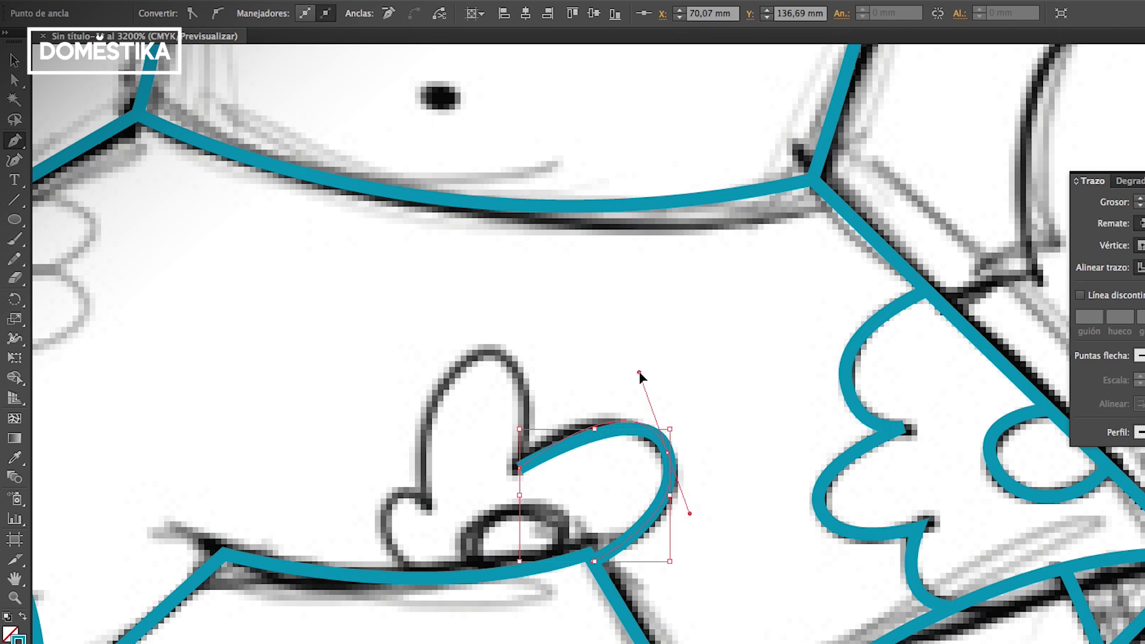
left_click(519, 468)
left_click_drag(487, 351, 473, 348)
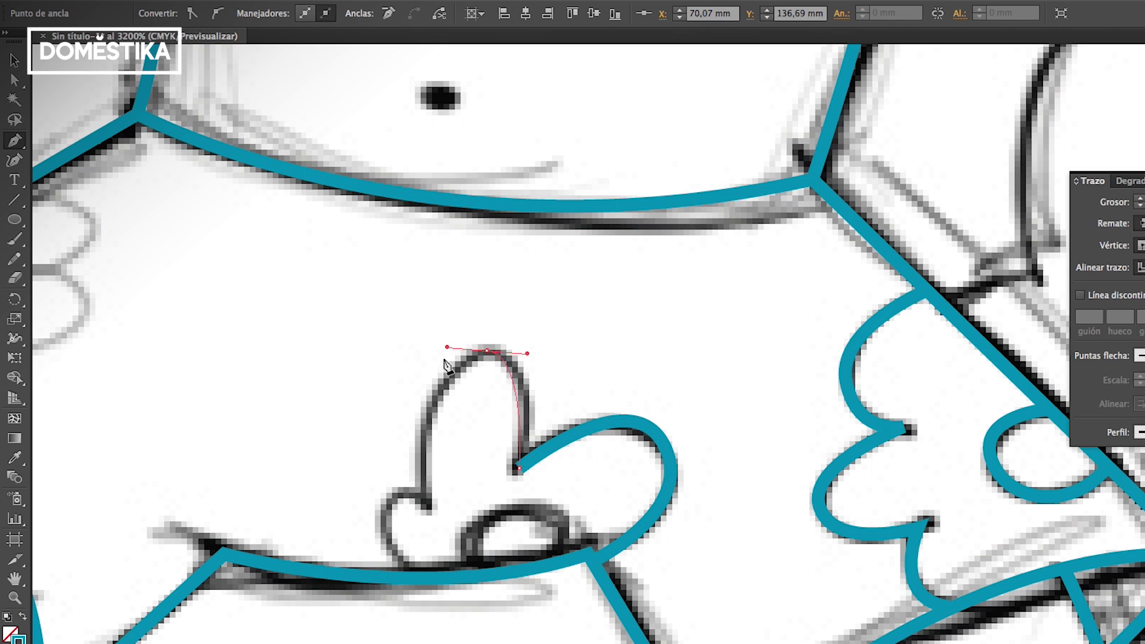
mouse_move(428, 510)
left_mouse_down()
mouse_move(378, 510)
mouse_move(365, 537)
left_mouse_up()
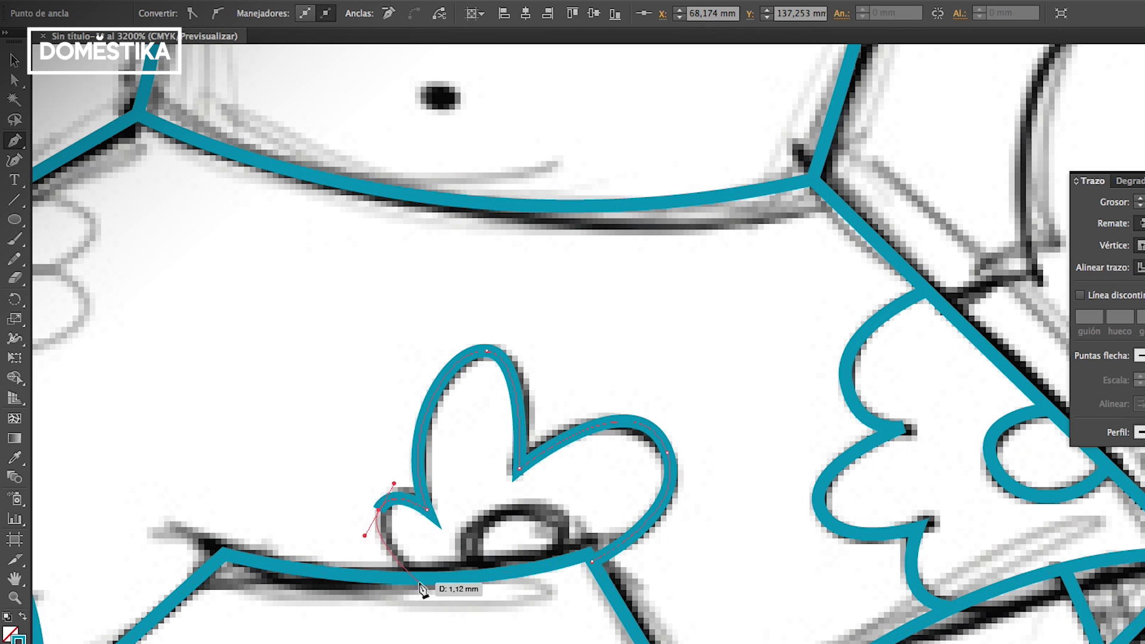
Step: Trace the shorts' leg edge, its remaining flower petals and the line across the chest
left_click(421, 580)
scroll(424, 583, "up", 2)
scroll(424, 583, "left", 5)
left_click(331, 302)
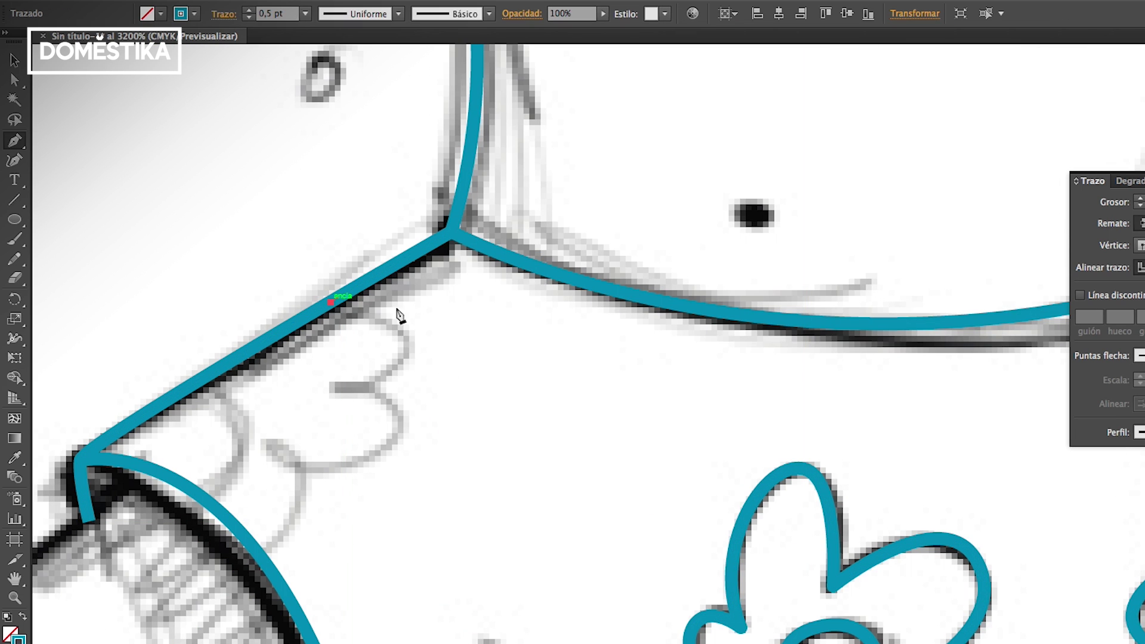
left_click(338, 387)
left_click_drag(399, 435, 394, 465)
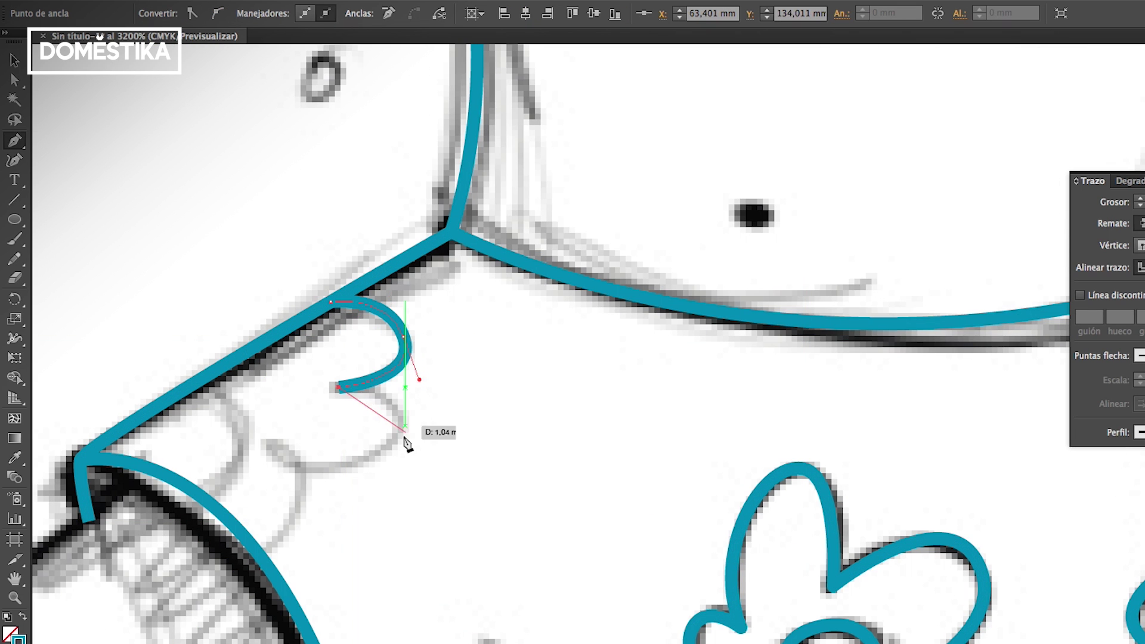
left_click(276, 463)
scroll(557, 503, "left", 4)
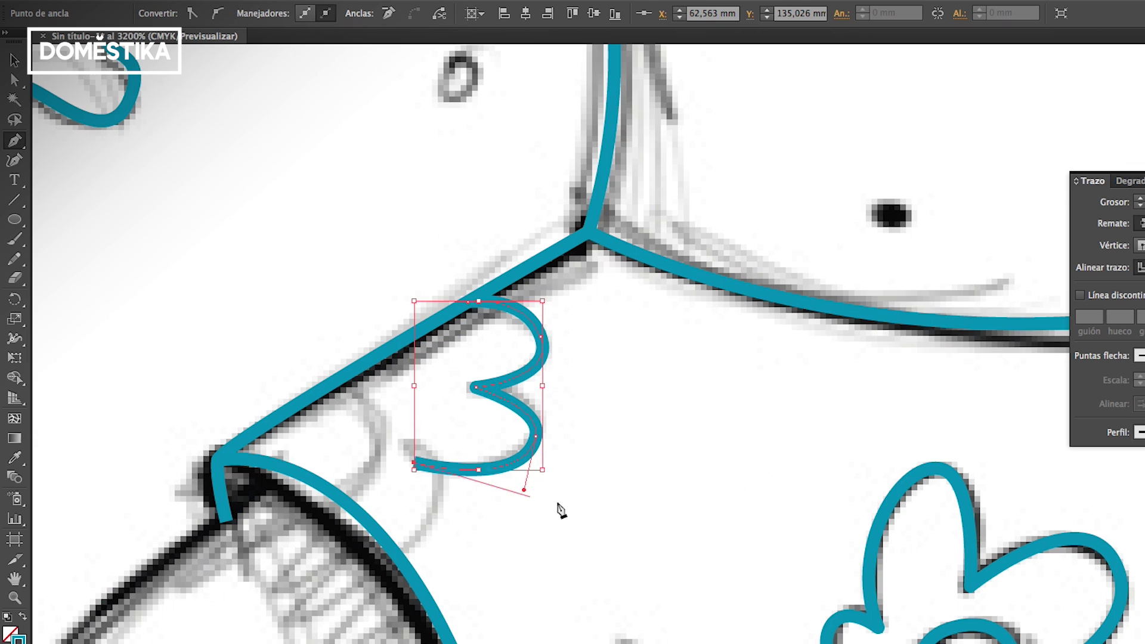
scroll(733, 511, "left", 2)
left_click_drag(497, 558, 442, 602)
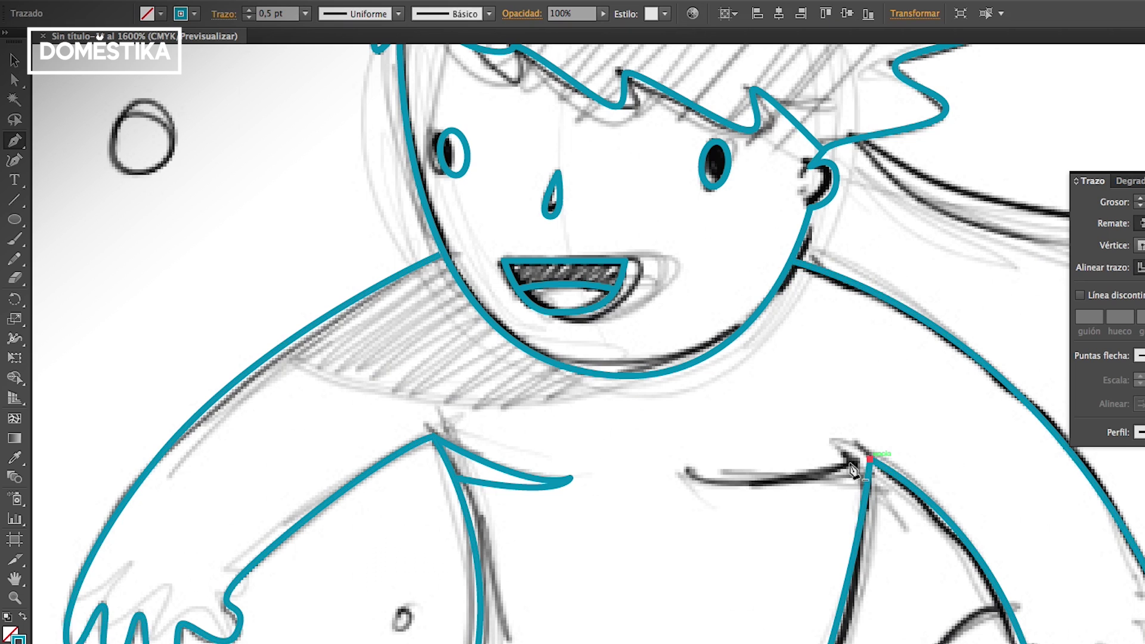
left_click_drag(639, 460, 639, 460)
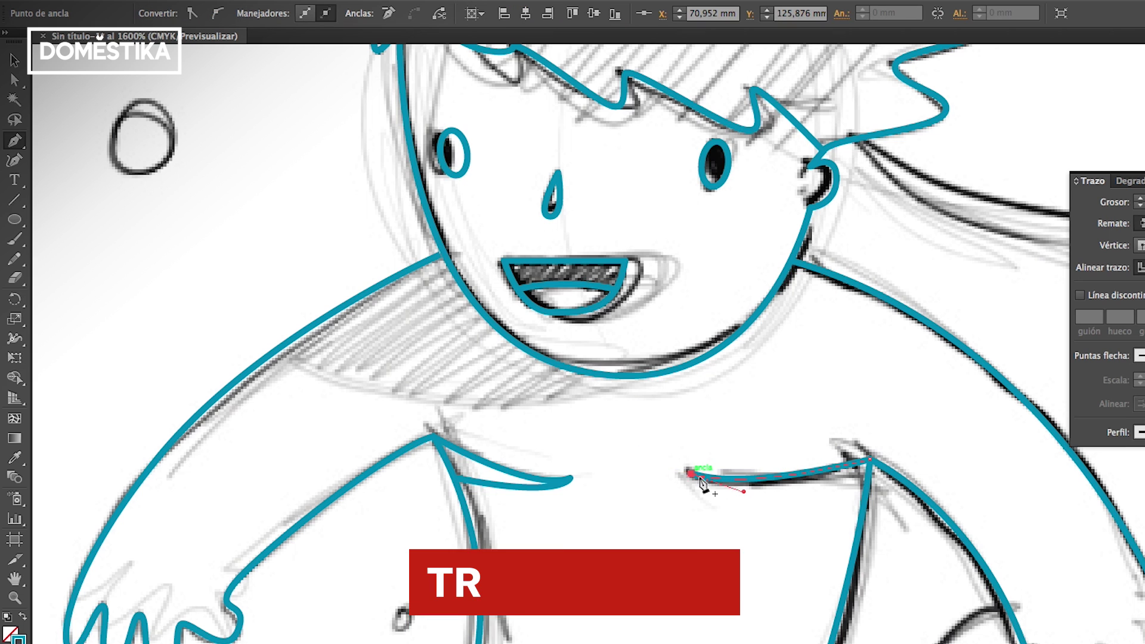
left_click(913, 412, "ctrl")
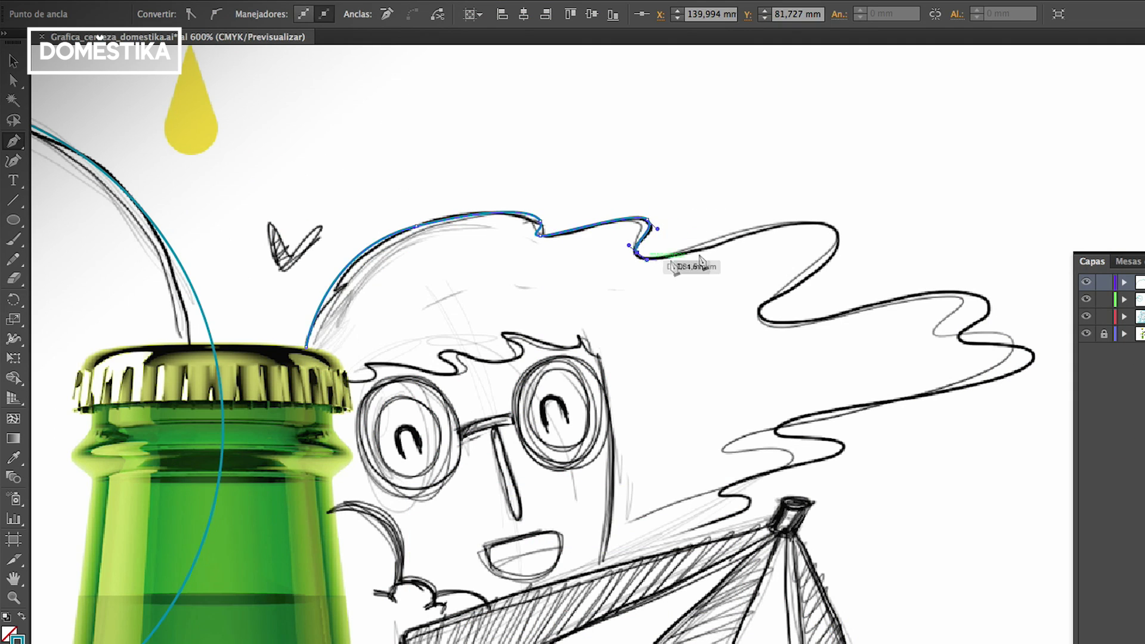
Step: Trace the glasses character's windblown hair outline down to its tip
left_click_drag(833, 227, 853, 252)
left_click_drag(762, 310, 774, 330)
left_click_drag(871, 277, 734, 295)
mouse_move(847, 315)
left_mouse_down()
mouse_move(875, 343)
mouse_move(900, 414)
left_mouse_up()
scroll(844, 468, "down", 3)
left_click_drag(641, 382, 644, 402)
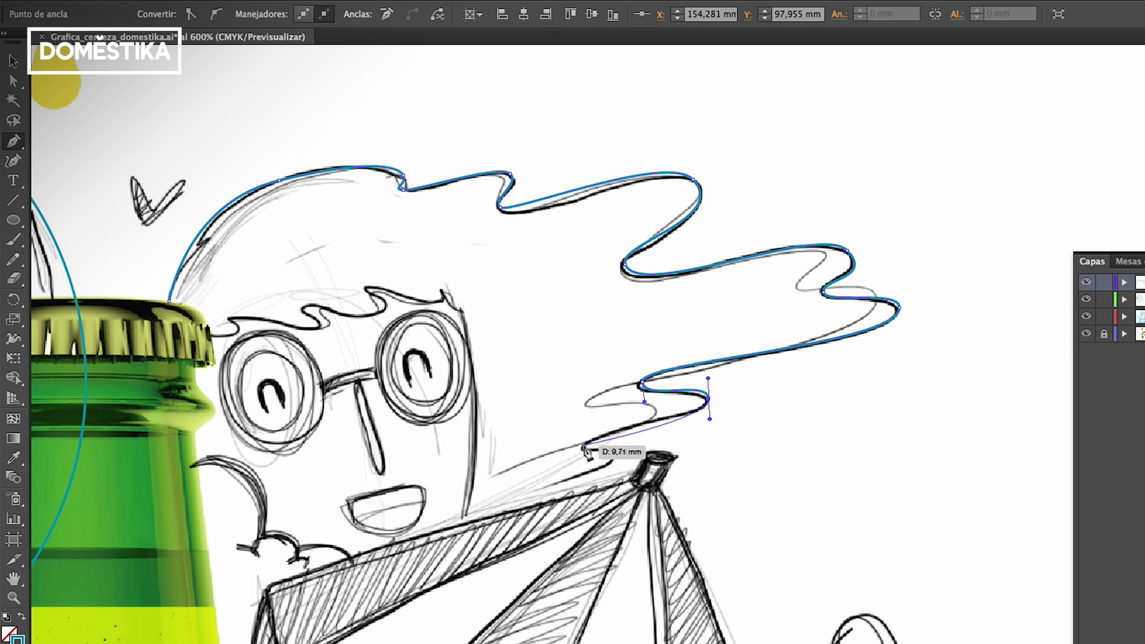
Step: Continue the hair outline along the wavy fringe by the bottle cap
key("ctrl+plus")
left_click_drag(456, 475, 500, 477)
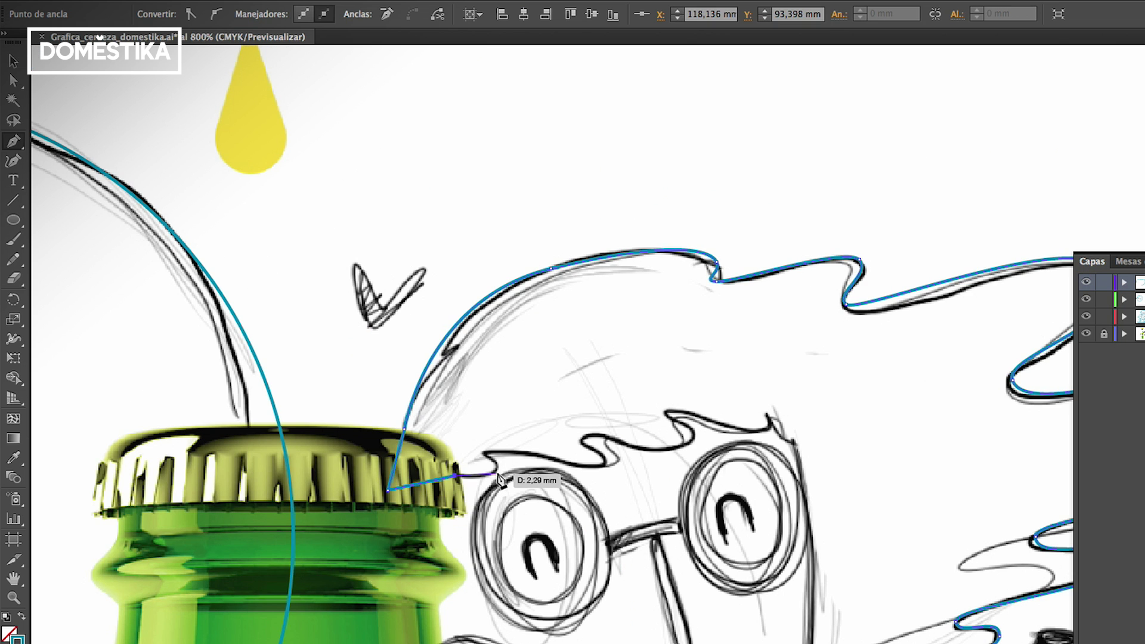
left_click_drag(586, 437, 602, 431)
left_click_drag(693, 439, 699, 440)
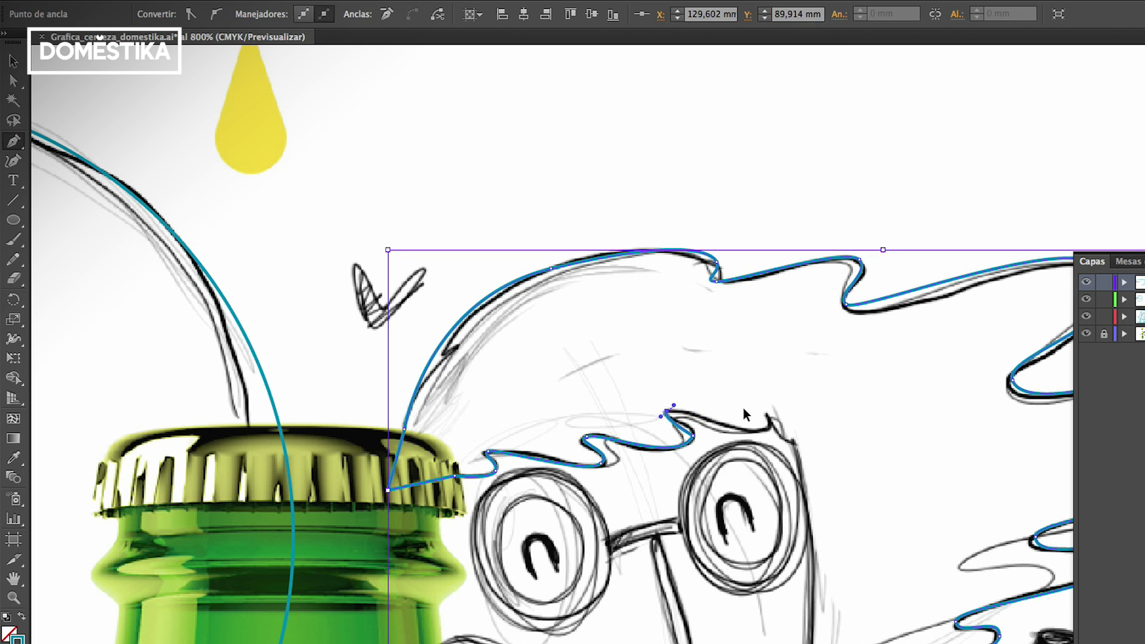
key("ctrl+plus")
mouse_move(770, 460)
left_mouse_down()
mouse_move(818, 465)
mouse_move(706, 295)
left_mouse_up()
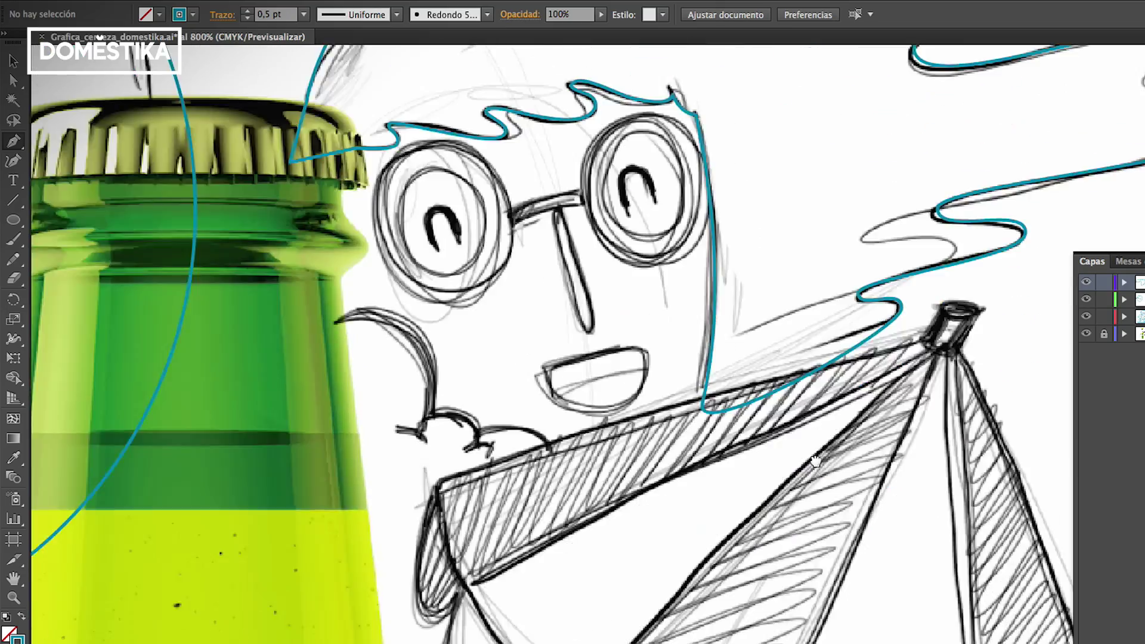
Step: Trace the nose as a closed curved outline
left_click_drag(793, 503, 799, 621)
scroll(599, 427, "up", 2)
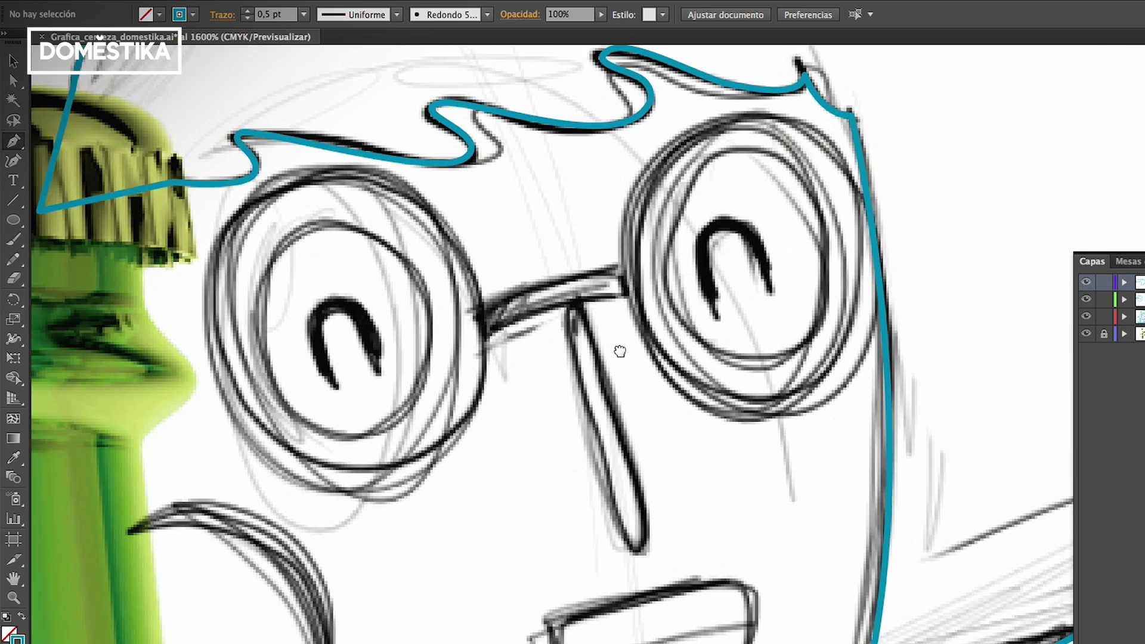
left_click(539, 285)
mouse_move(610, 508)
left_mouse_down()
mouse_move(597, 531)
mouse_move(564, 479)
left_mouse_up()
left_click_drag(534, 303, 532, 296)
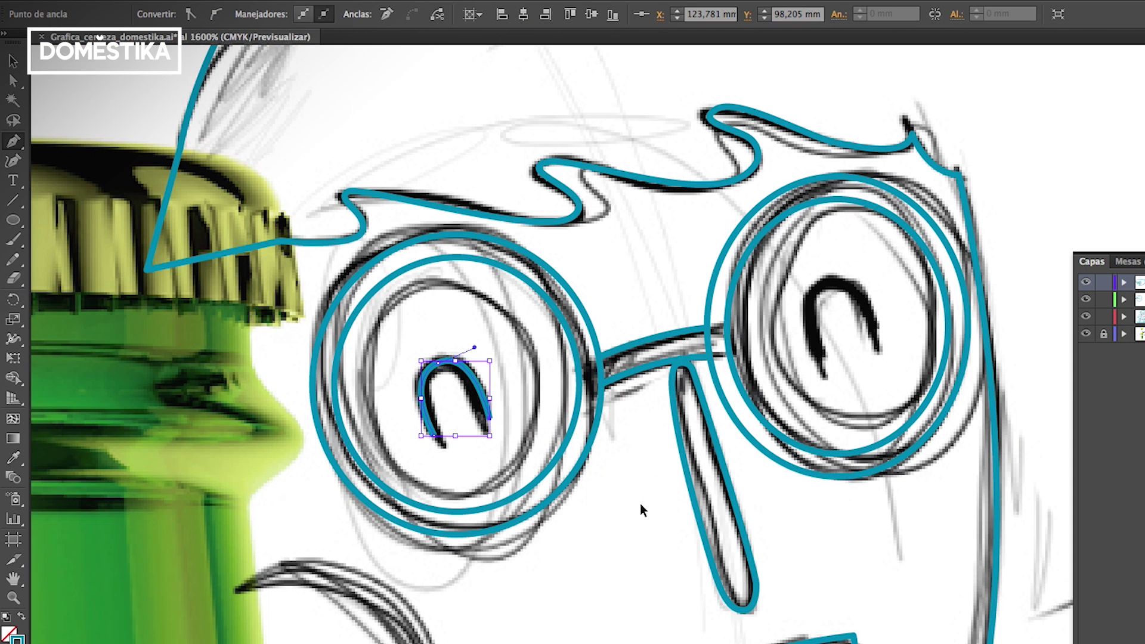
Step: Give the selected eye outline round caps and a 2 pt stroke weight
key("v")
left_click(639, 504)
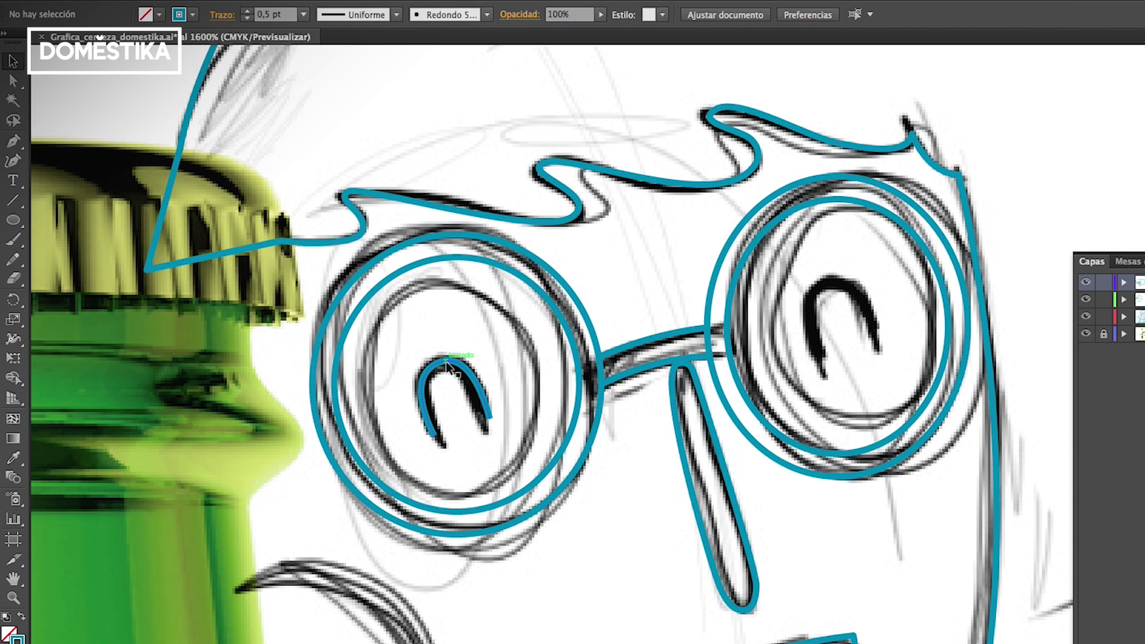
left_click(446, 360)
left_click_drag(580, 500, 501, 480)
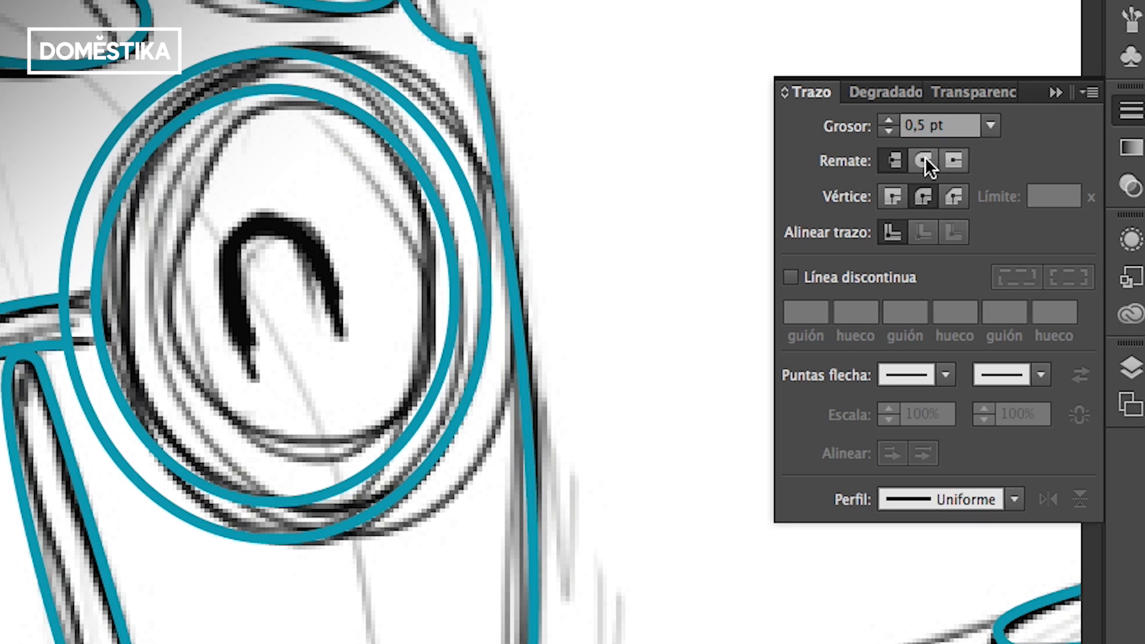
left_click(925, 156)
left_click(893, 119)
left_click(889, 120)
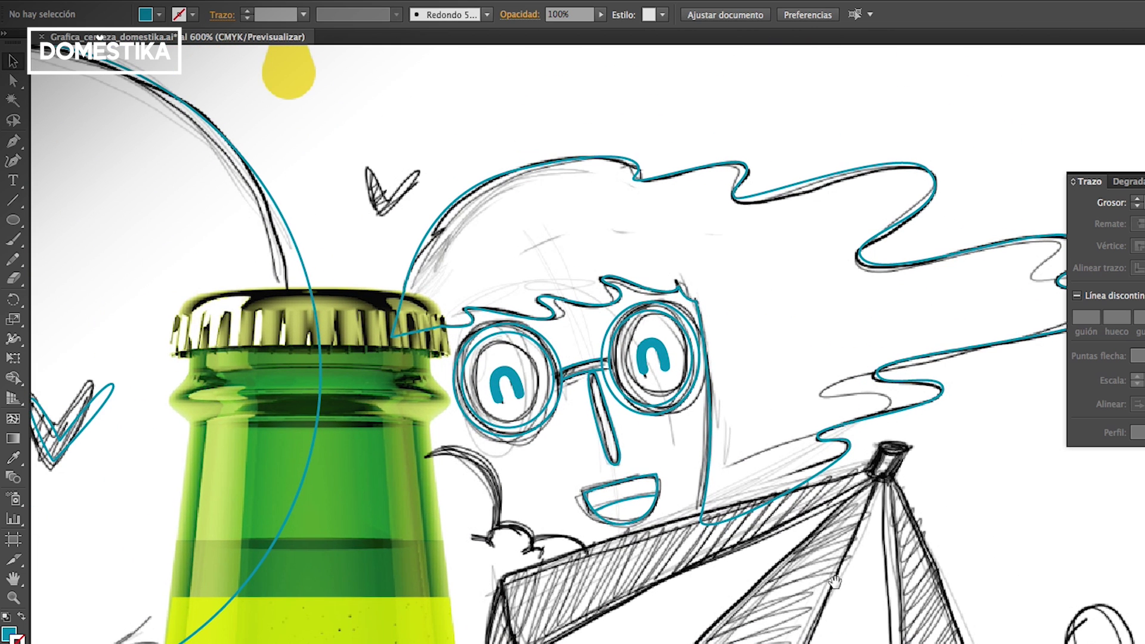
Step: Draw an ellipse on the umbrella pole top and trace down its side
scroll(835, 581, "down", 5)
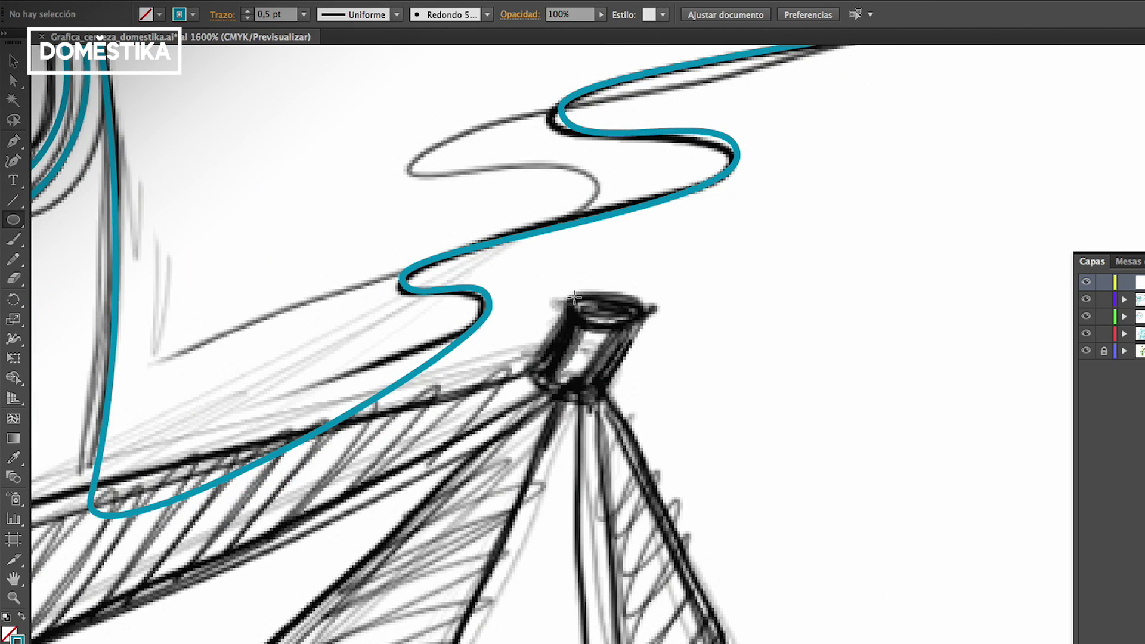
left_click_drag(575, 297, 652, 325)
key("p")
left_click(572, 310)
left_click(532, 374)
left_click(593, 401)
left_click(606, 390)
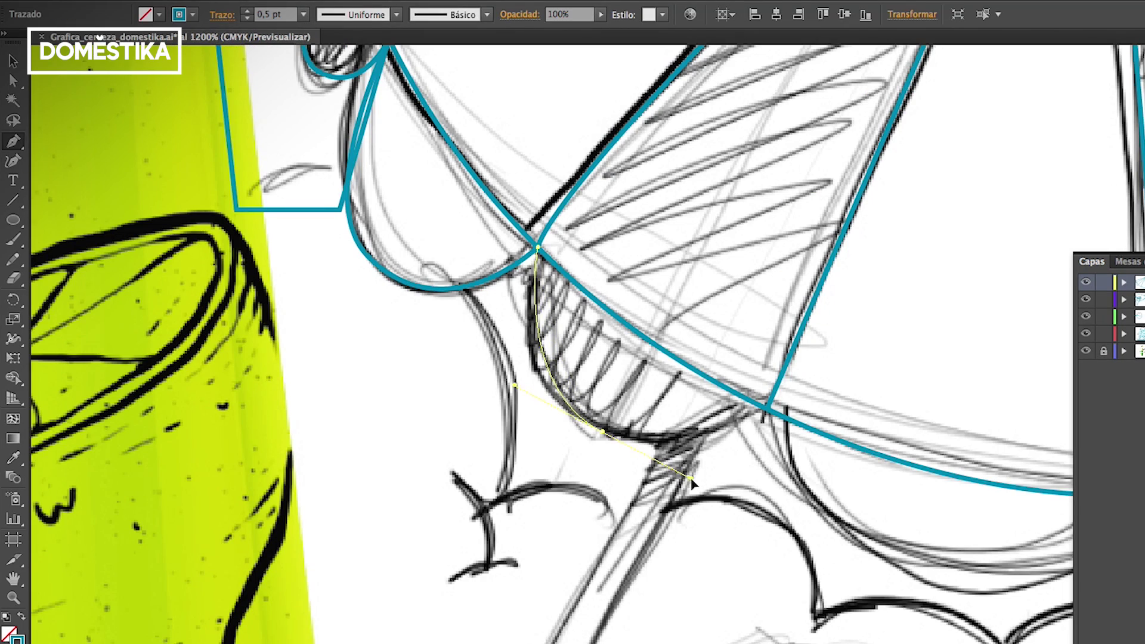
left_click(767, 409)
Step: Trace the scalloped curves under the canopy between its intersections
left_click_drag(927, 575, 553, 537)
left_click(395, 370)
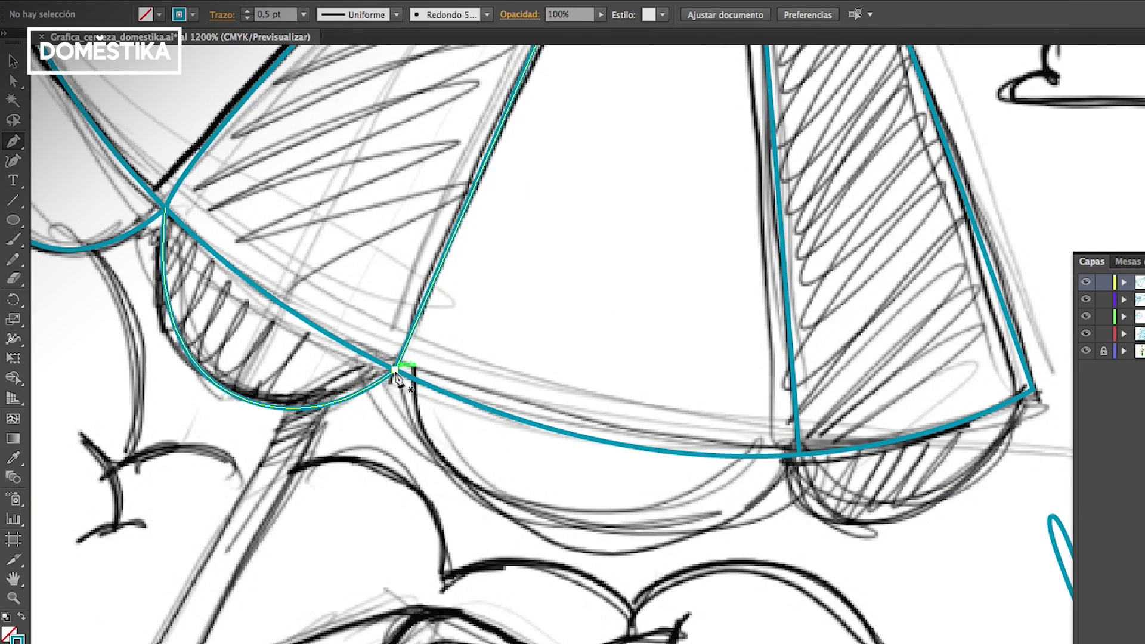
scroll(478, 453, "down", 1)
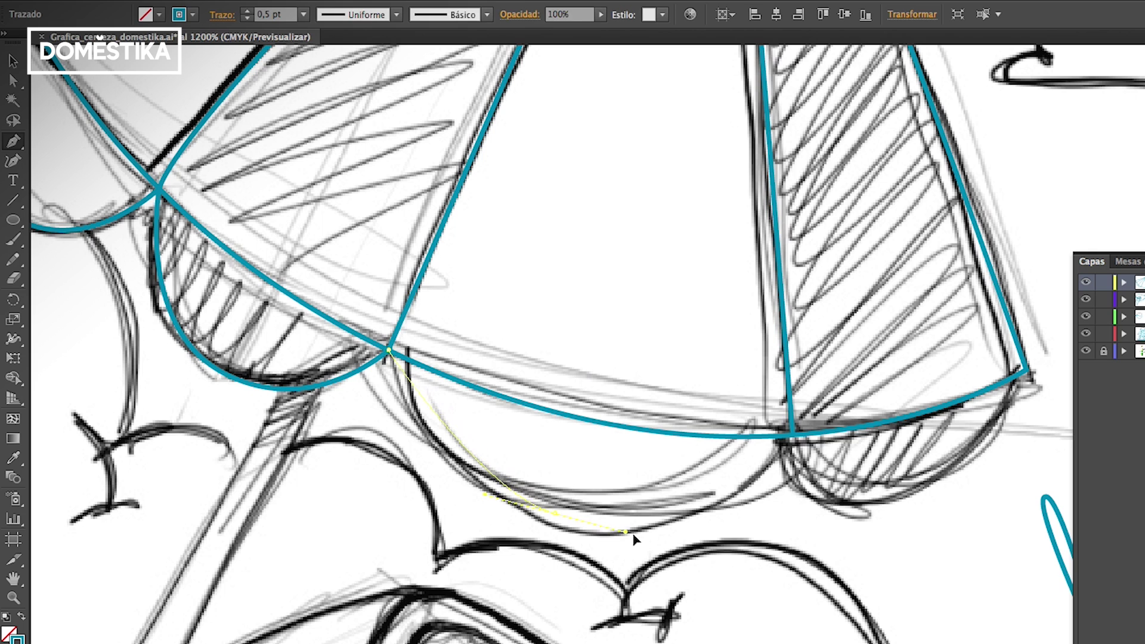
left_click(794, 437)
left_click(708, 546, "ctrl")
left_click_drag(907, 567, 702, 587)
left_click(584, 457)
left_click(765, 510, "ctrl")
key("ctrl+minus")
key("ctrl+minus")
left_click_drag(765, 515, 821, 536)
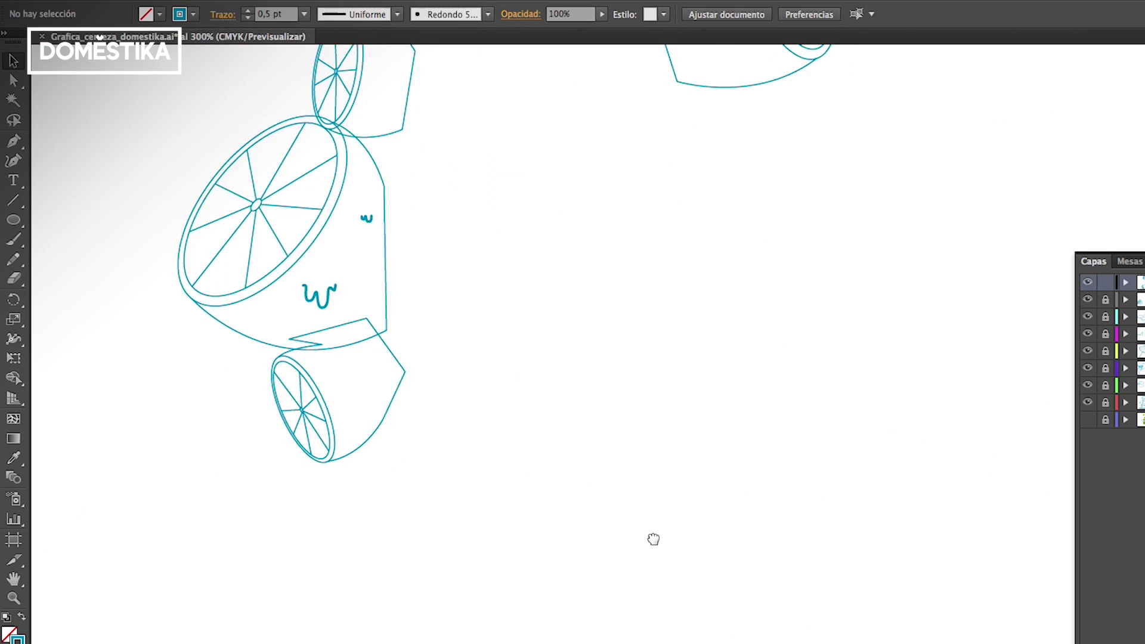
Step: Close the glasses character's hair outline at its start anchor
left_click(690, 424, "ctrl+alt")
left_click_drag(700, 394, 646, 557)
scroll(646, 557, "up", 3)
scroll(646, 542, "up", 3)
left_click(697, 435, "ctrl+alt")
left_click_drag(698, 434, 731, 631)
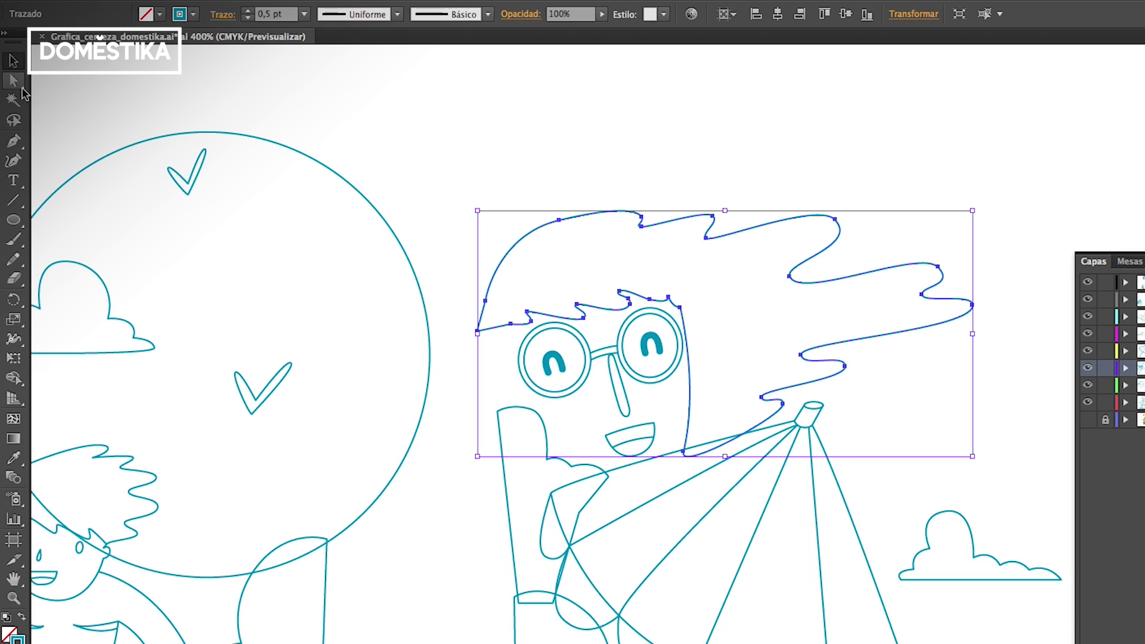
left_click(21, 145)
key("ctrl+plus")
left_click_drag(757, 556, 761, 572)
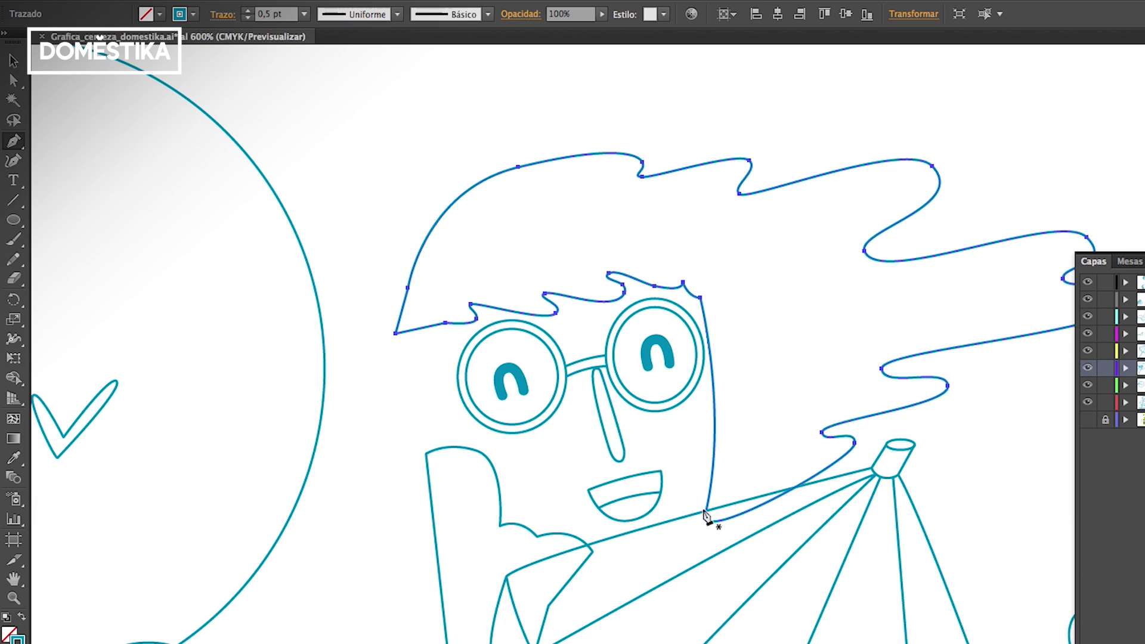
left_click(706, 517)
left_click(674, 553, "ctrl")
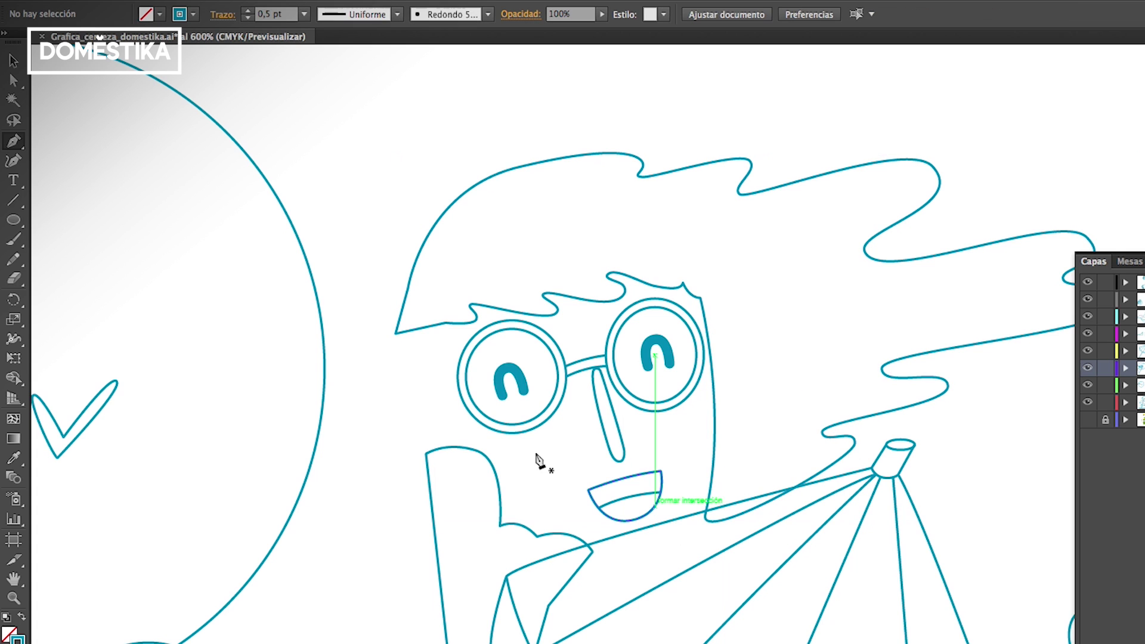
Step: Start a new outline from the hair's left corner down along the arm
left_click(404, 332)
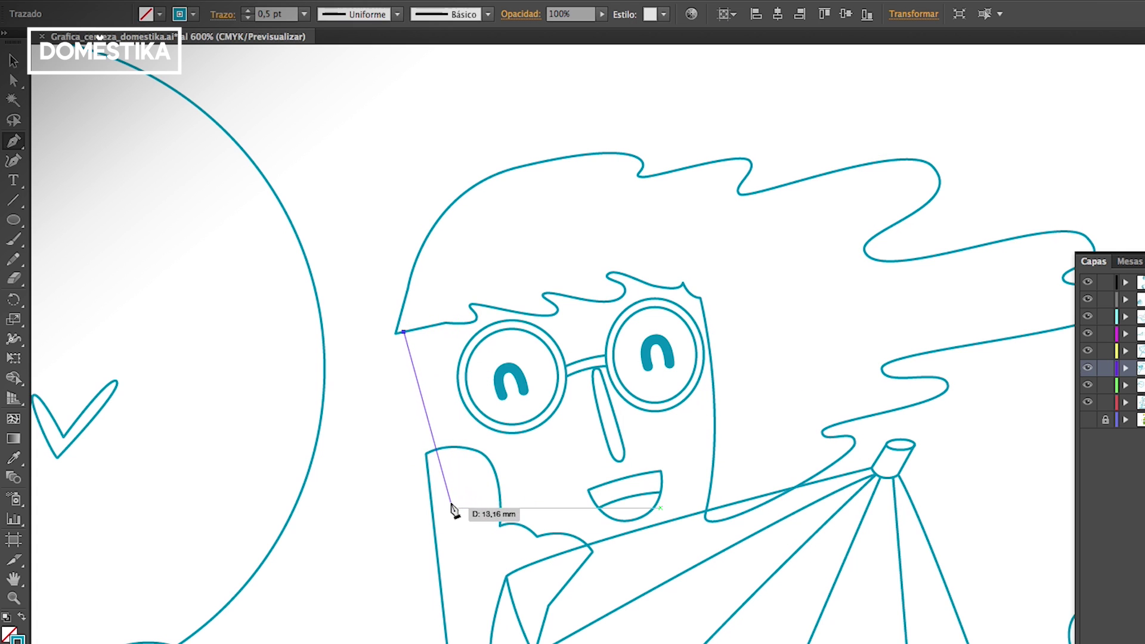
left_click(417, 560)
left_click(670, 560)
left_click(708, 520)
Step: Draw a curved band across the middle of the boat hull, undoing one wrong segment
key("ctrl+0")
scroll(728, 463, "up", 3)
scroll(388, 341, "up", 5)
left_click_drag(386, 337, 416, 324)
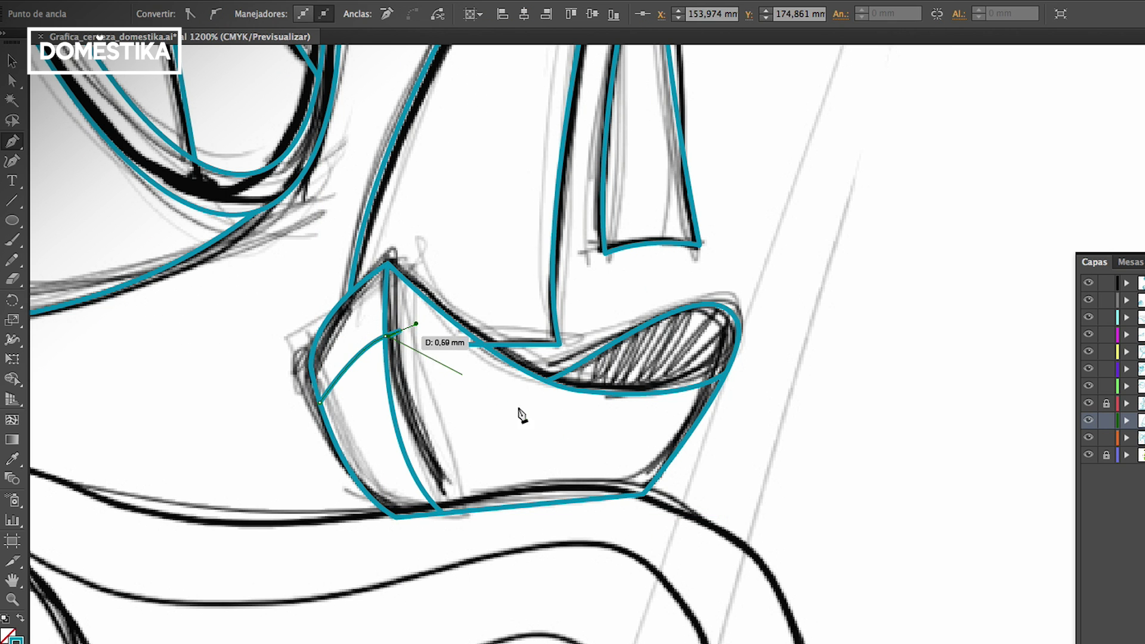
key("ctrl+z")
left_click_drag(637, 447, 636, 447)
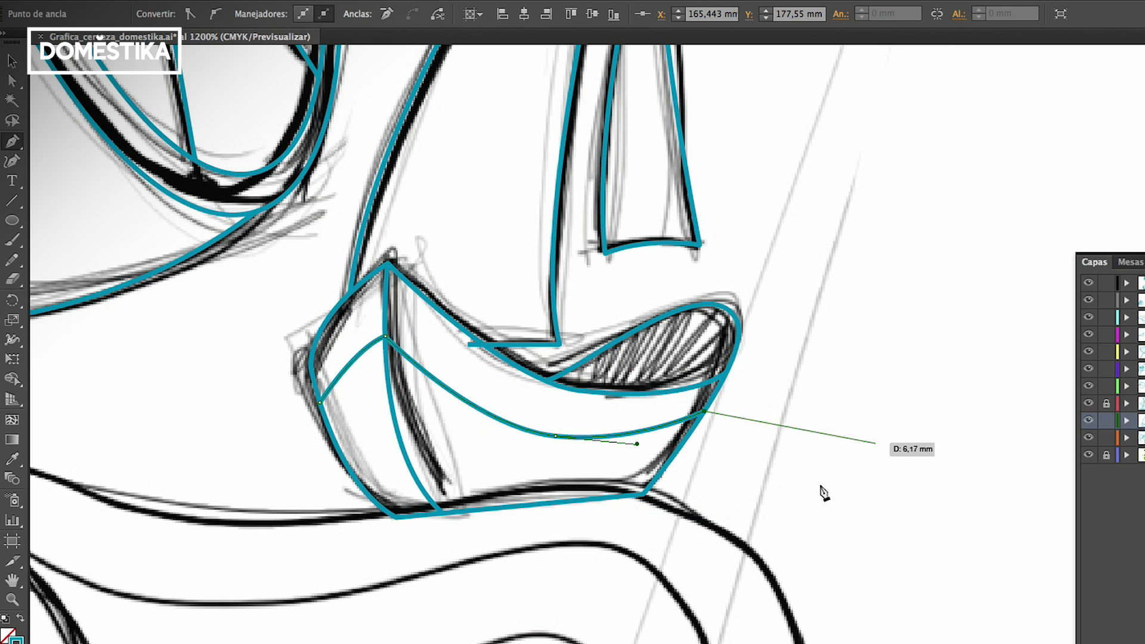
left_click(821, 491, "ctrl")
Step: Add a lower curved stripe across the hull to its edge
scroll(535, 468, "down", 3)
scroll(535, 468, "up", 3)
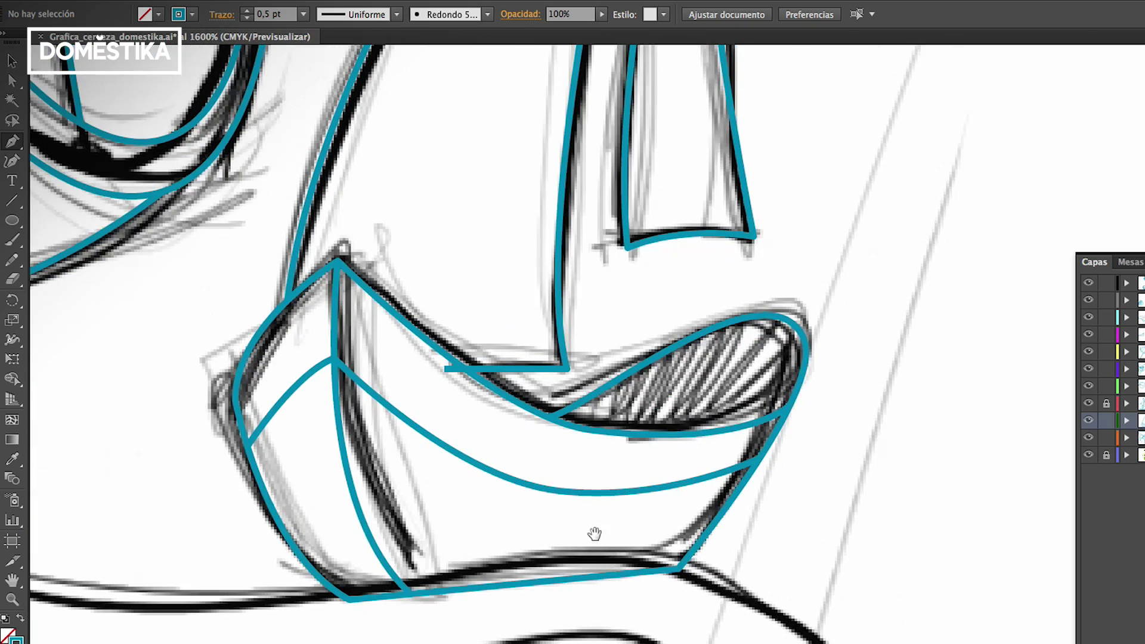
left_click_drag(337, 407, 357, 400)
left_click_drag(673, 544, 741, 504)
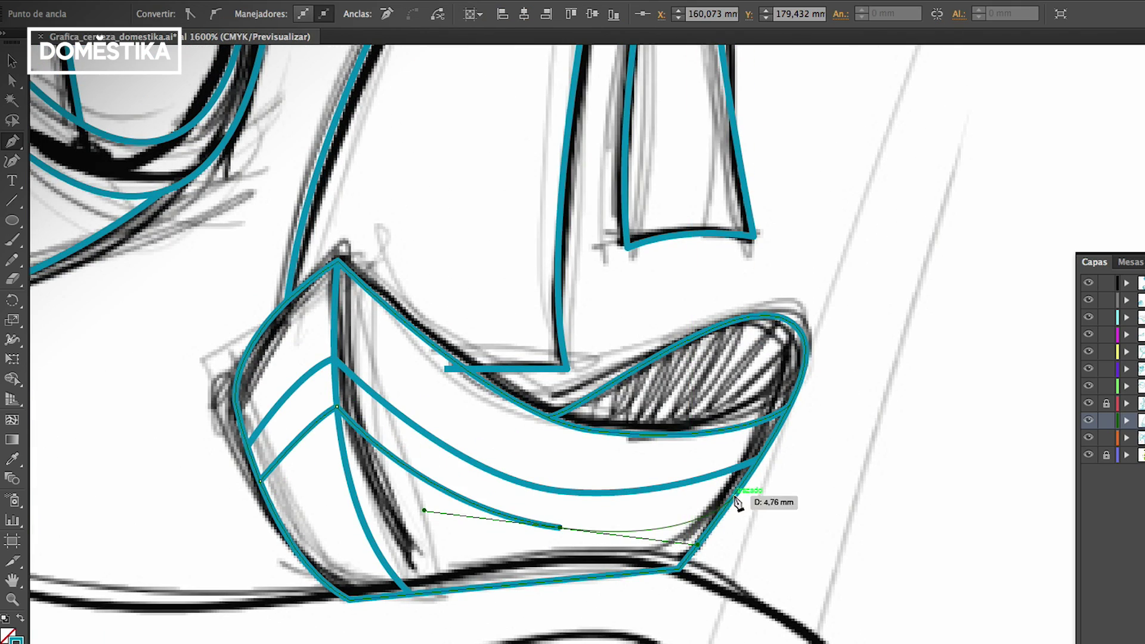
left_click(742, 503, "ctrl")
scroll(741, 504, "down", 2)
scroll(222, 283, "up", 4)
Step: Select the hull stripe near the bow, then deselect the hull path
left_click(370, 471, "ctrl")
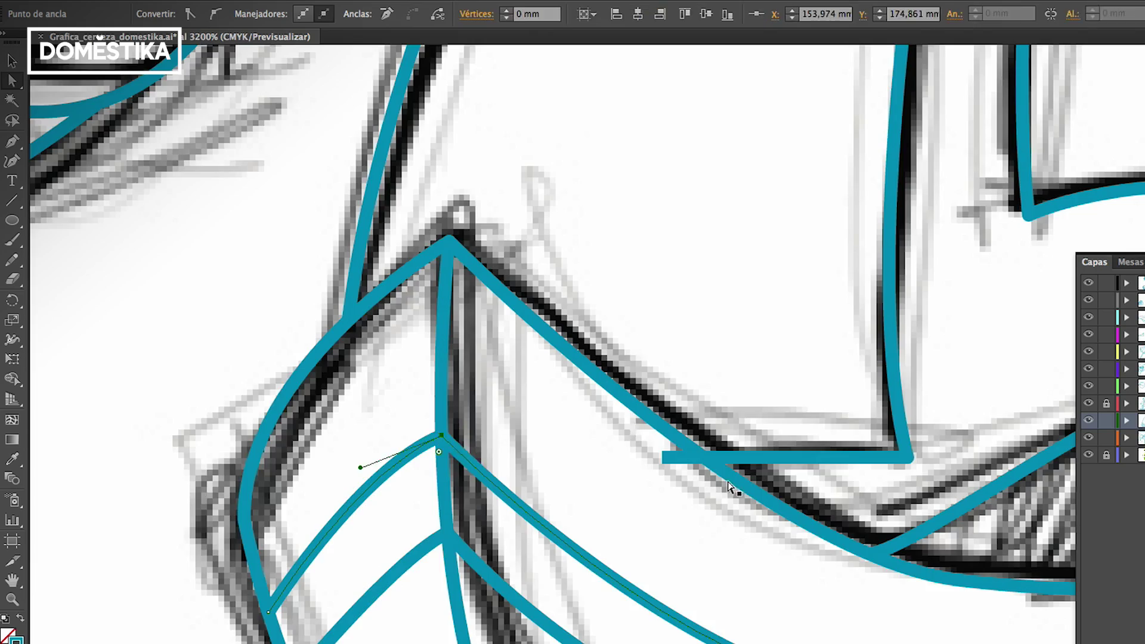
scroll(417, 421, "down", 2)
scroll(366, 473, "up", 2)
left_click(566, 630, "ctrl")
scroll(803, 256, "down", 3)
scroll(583, 345, "up", 4)
scroll(379, 388, "down", 2)
scroll(621, 357, "down", 2)
Step: Zoom to 300%, bring the ribbon beside the bottle into view, and switch to the drawing tool
scroll(620, 356, "up", 3)
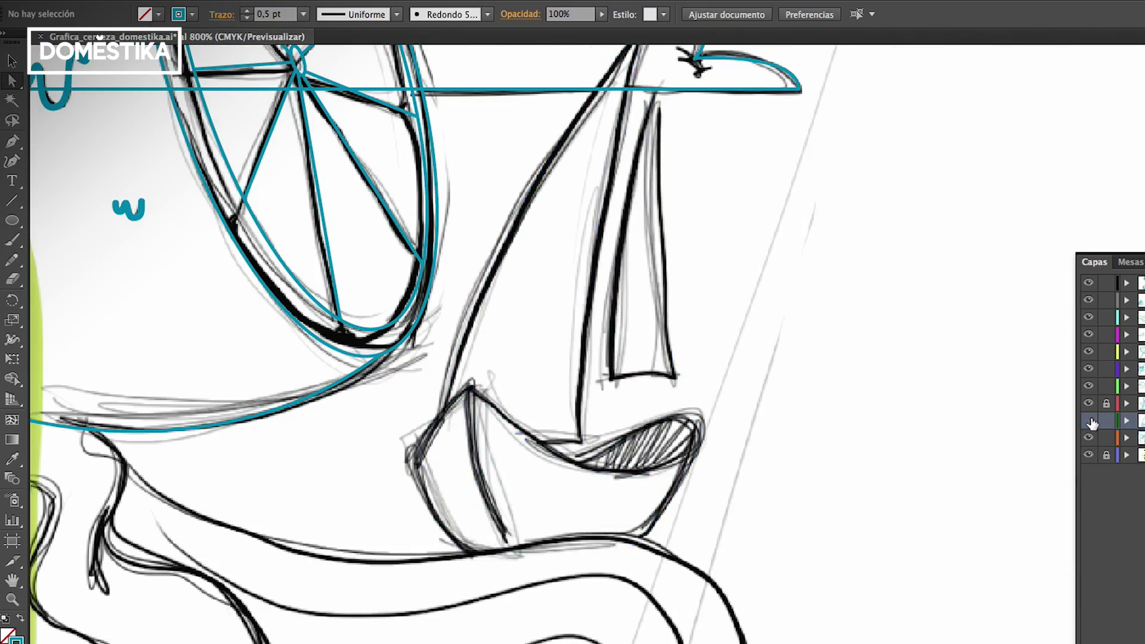
scroll(754, 417, "down", 3)
scroll(785, 511, "down", 1)
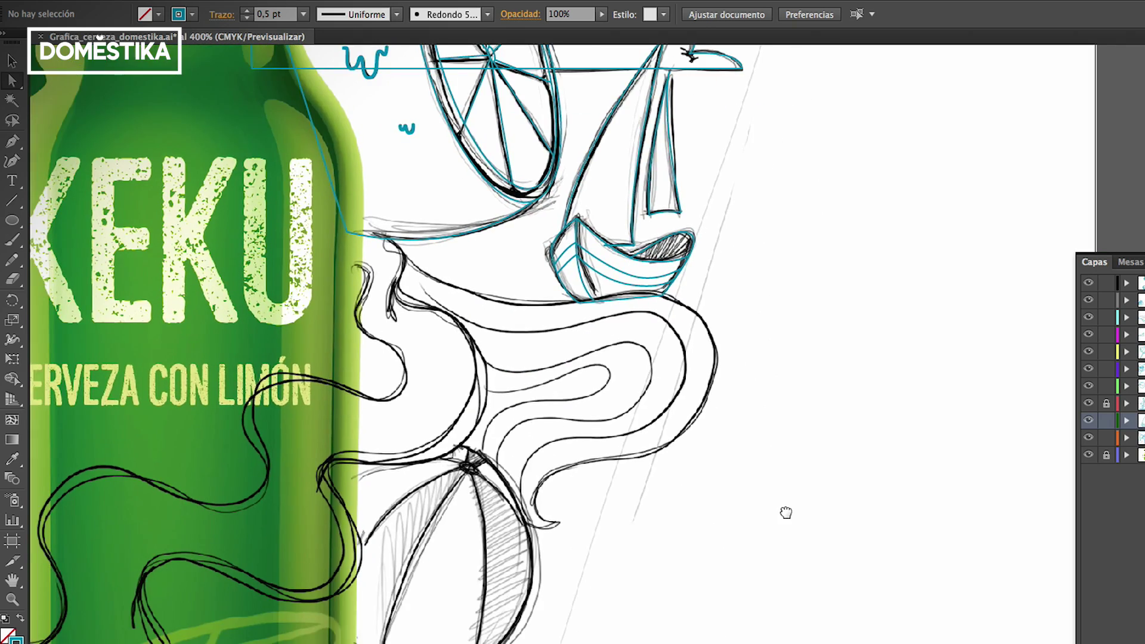
key("p")
left_click(626, 477)
scroll(782, 516, "up", 5)
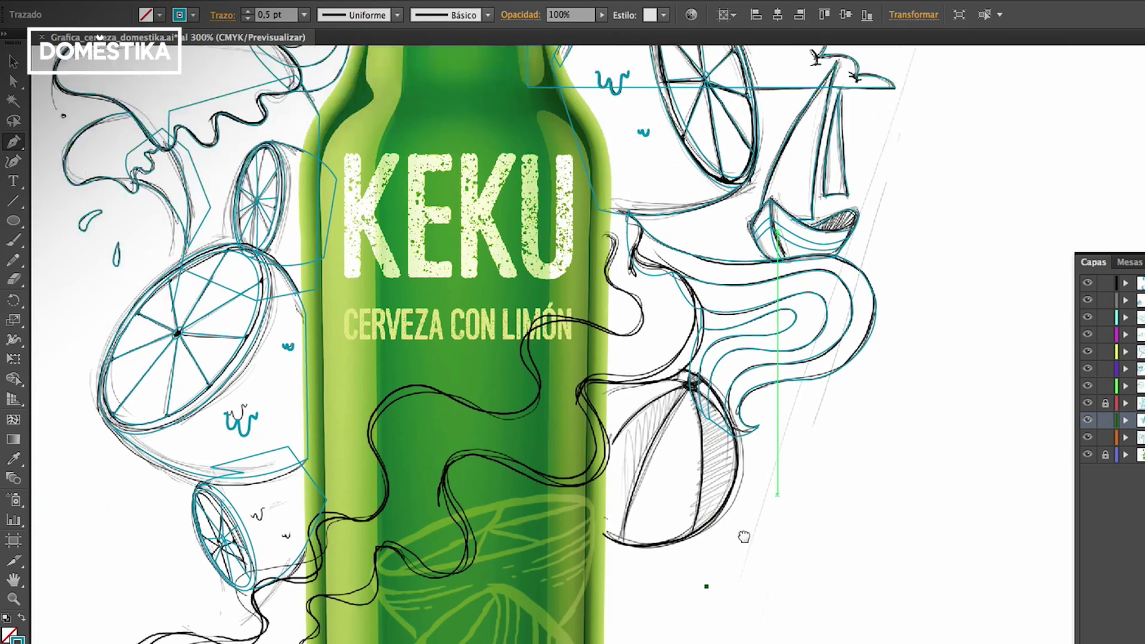
scroll(742, 536, "left", 3)
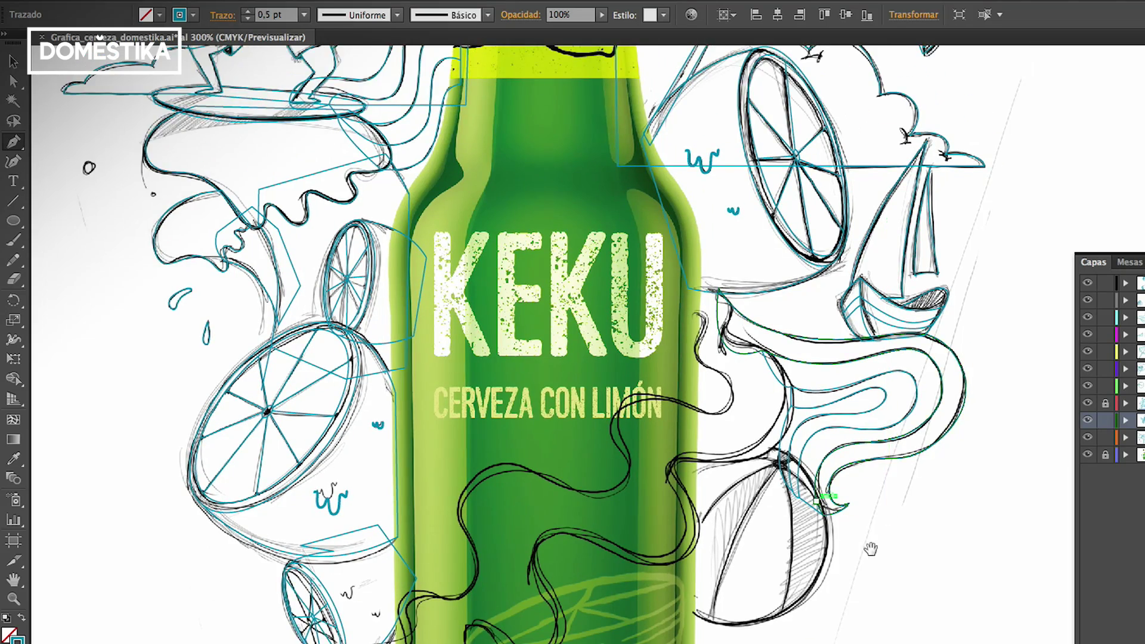
mouse_move(829, 534)
left_mouse_down()
mouse_move(867, 470)
mouse_move(902, 345)
left_mouse_up()
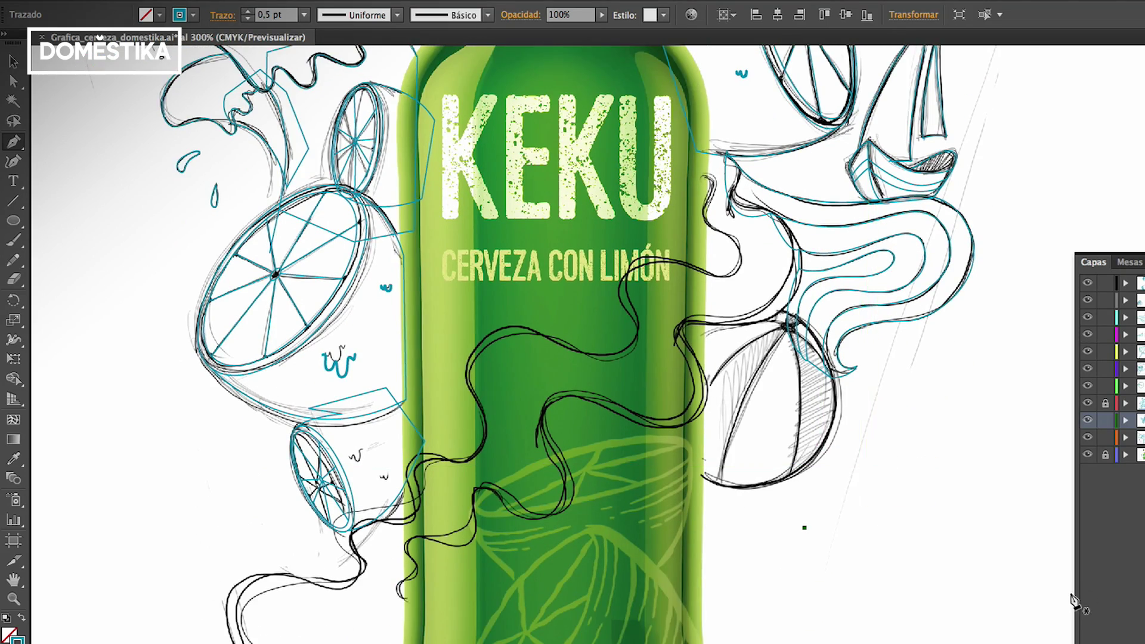
scroll(902, 345, "up", 5)
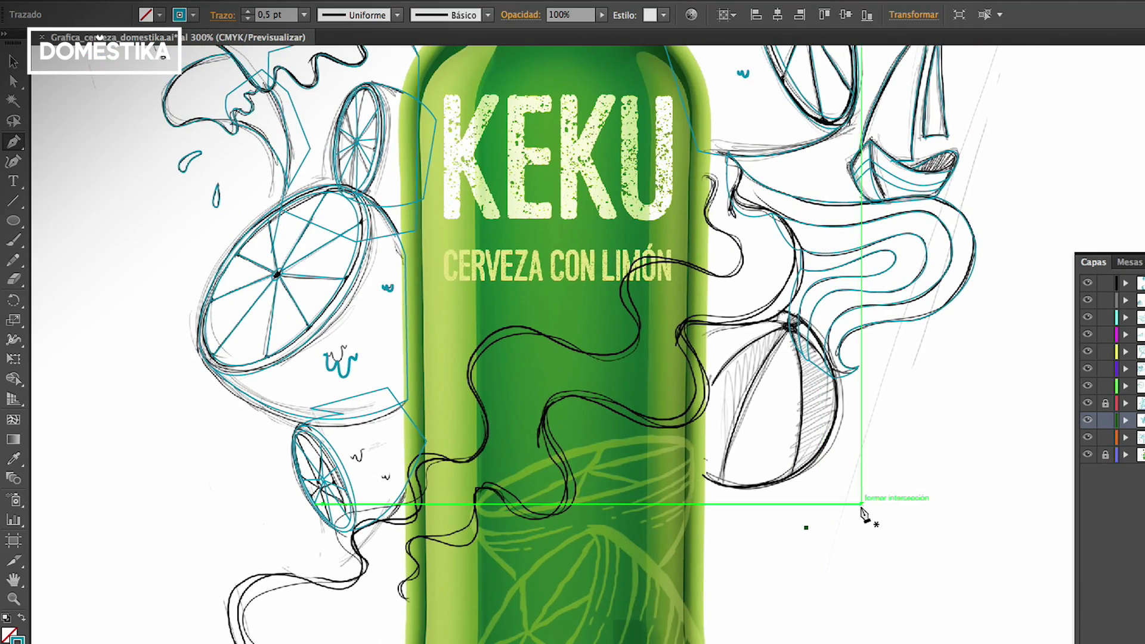
scroll(902, 345, "right", 3)
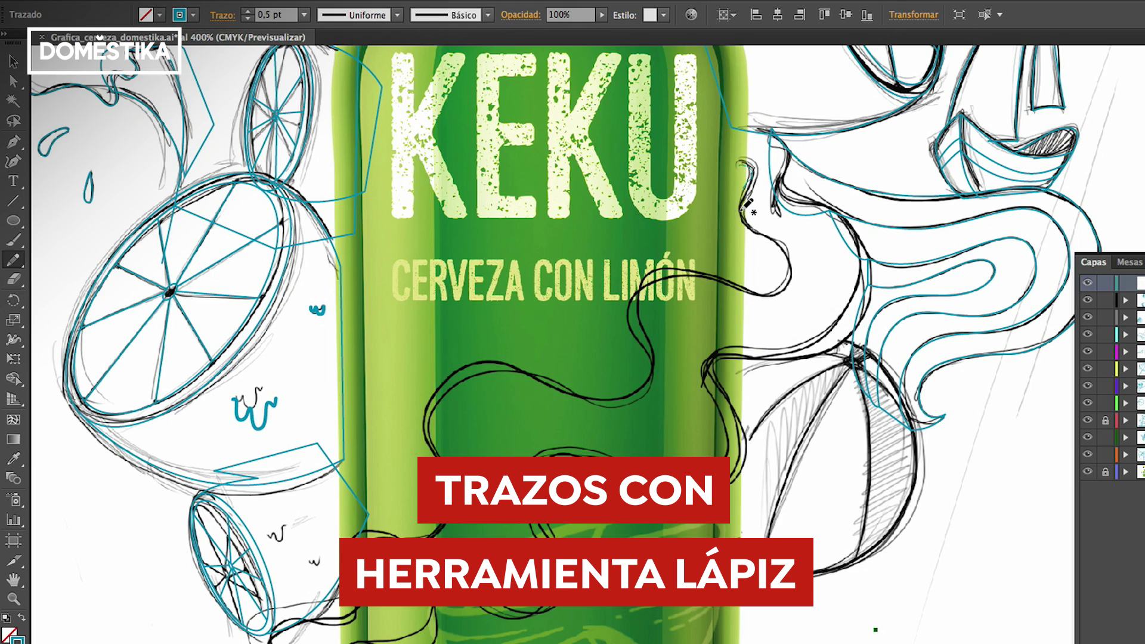
Step: Trace the ribbon in teal from below the label down around the bottle, panning along
left_click_drag(694, 272, 452, 485)
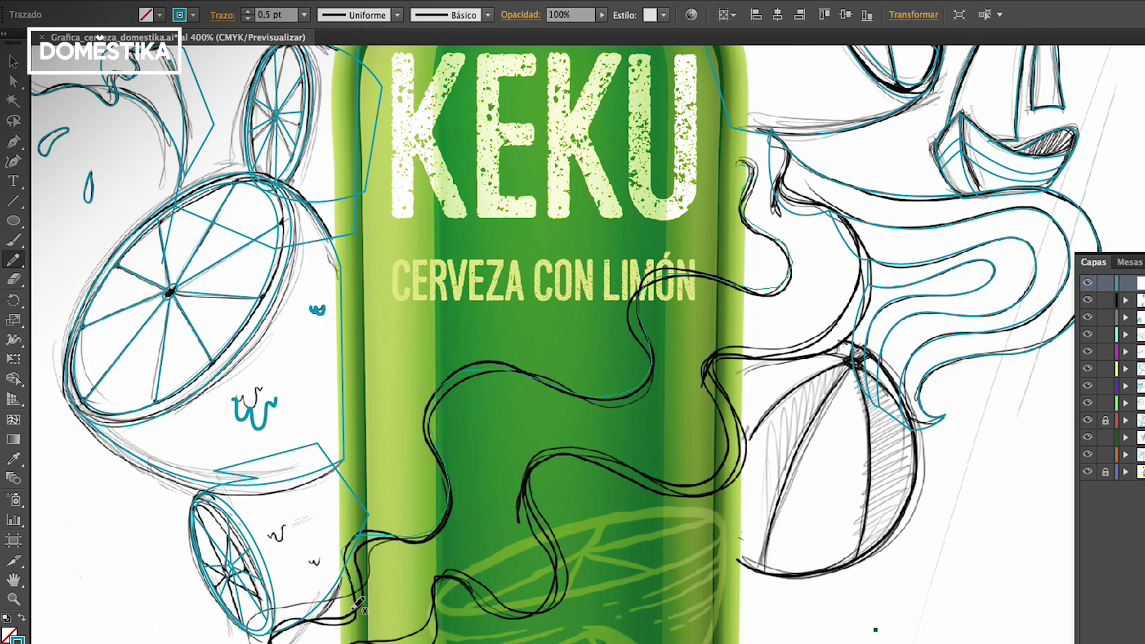
left_click_drag(793, 325, 714, 339)
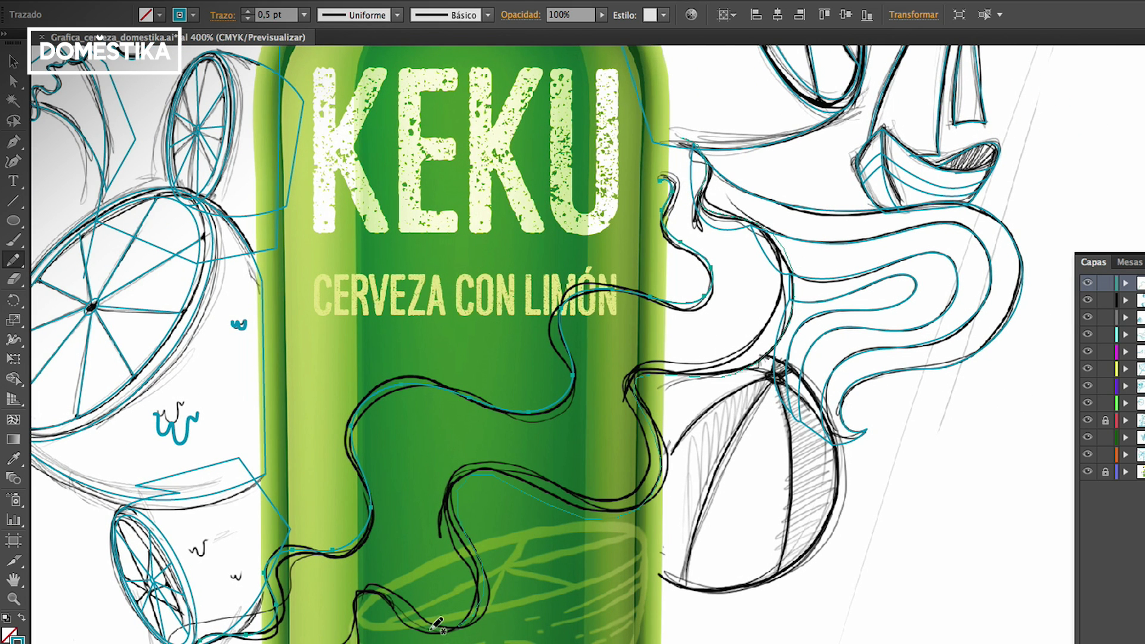
left_click_drag(525, 561, 640, 393)
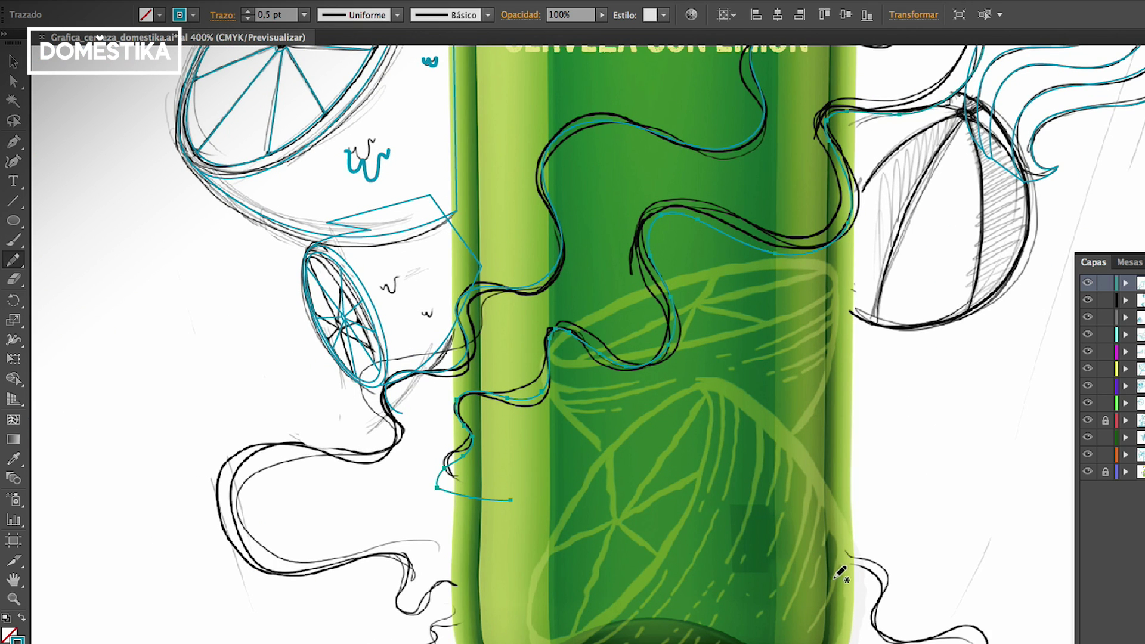
left_click_drag(675, 499, 720, 410)
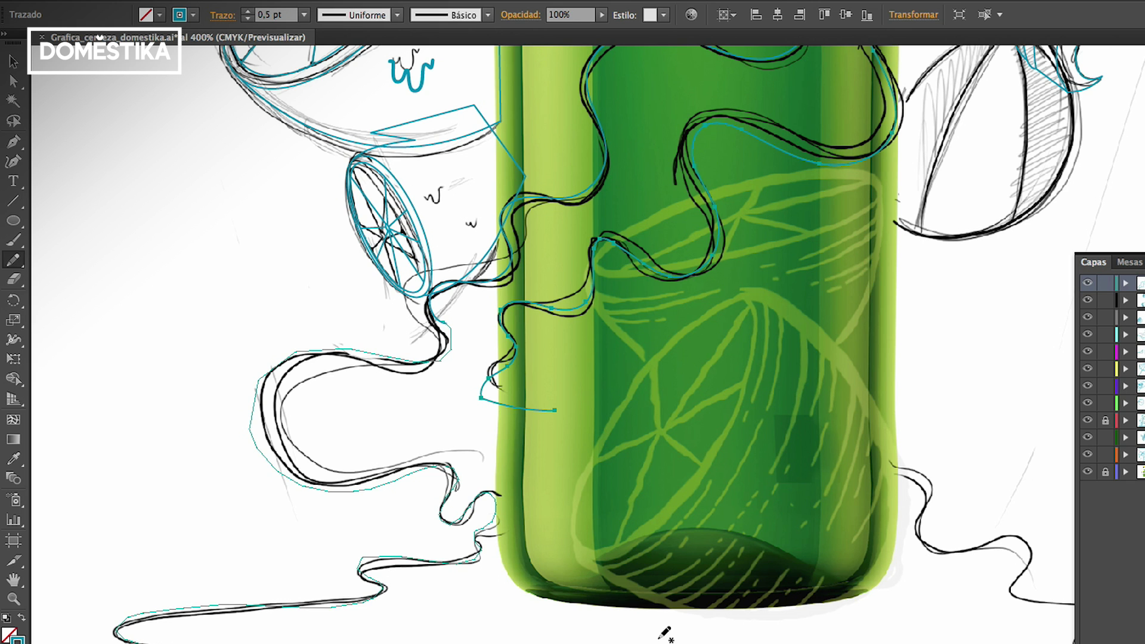
Step: Trace the ribbon along the bottom puddle, then discard that bottom stroke and dismiss the revert prompt
left_click_drag(932, 498, 813, 460)
left_click_drag(1011, 602, 951, 524)
left_click_drag(829, 574, 664, 547)
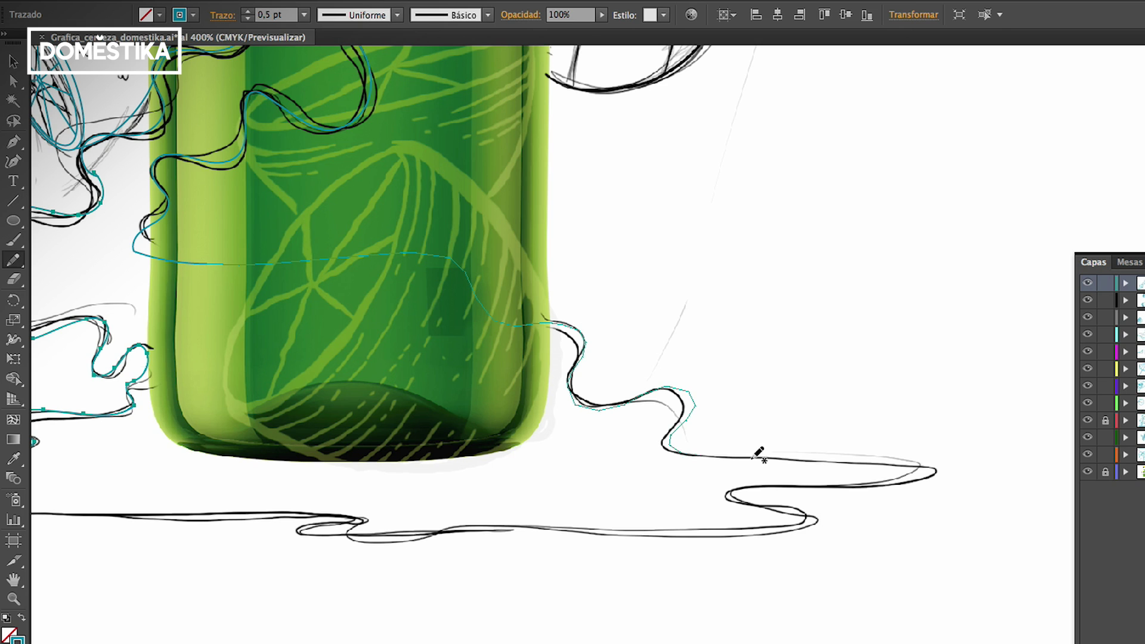
left_click_drag(300, 510, 115, 490)
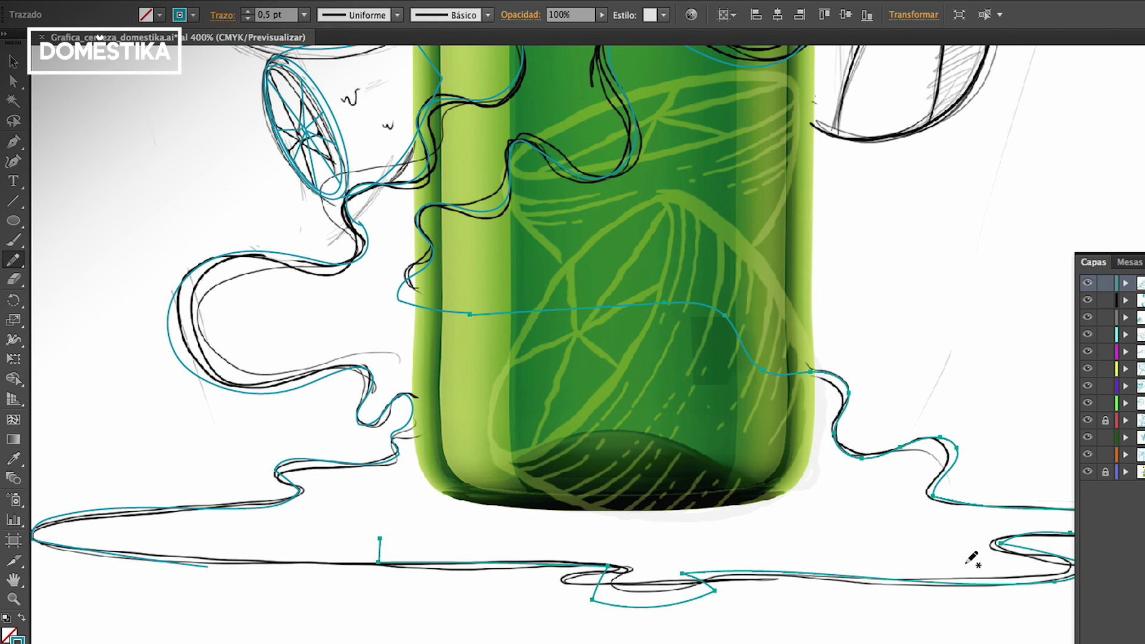
key("F12")
key("Return")
left_click_drag(760, 532, 610, 481)
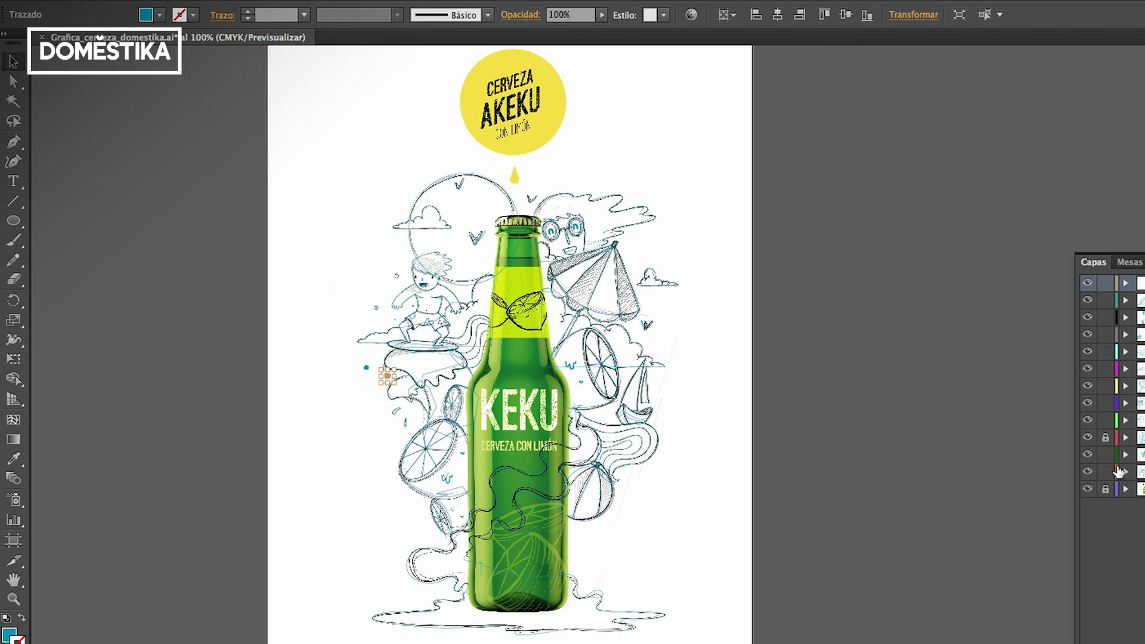
Step: Hide the bottle, logo and sketch layer, check the ribbon outlines by selecting them, then deselect
left_click(1088, 489)
left_click_drag(664, 565, 591, 453)
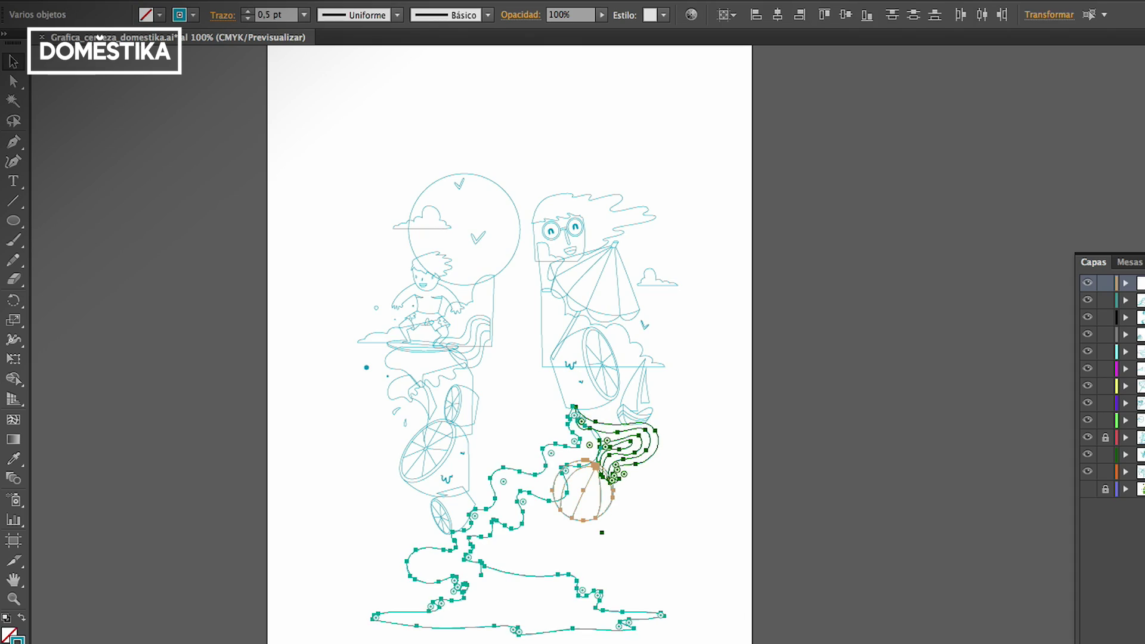
left_click(723, 539)
left_click_drag(726, 510, 792, 465)
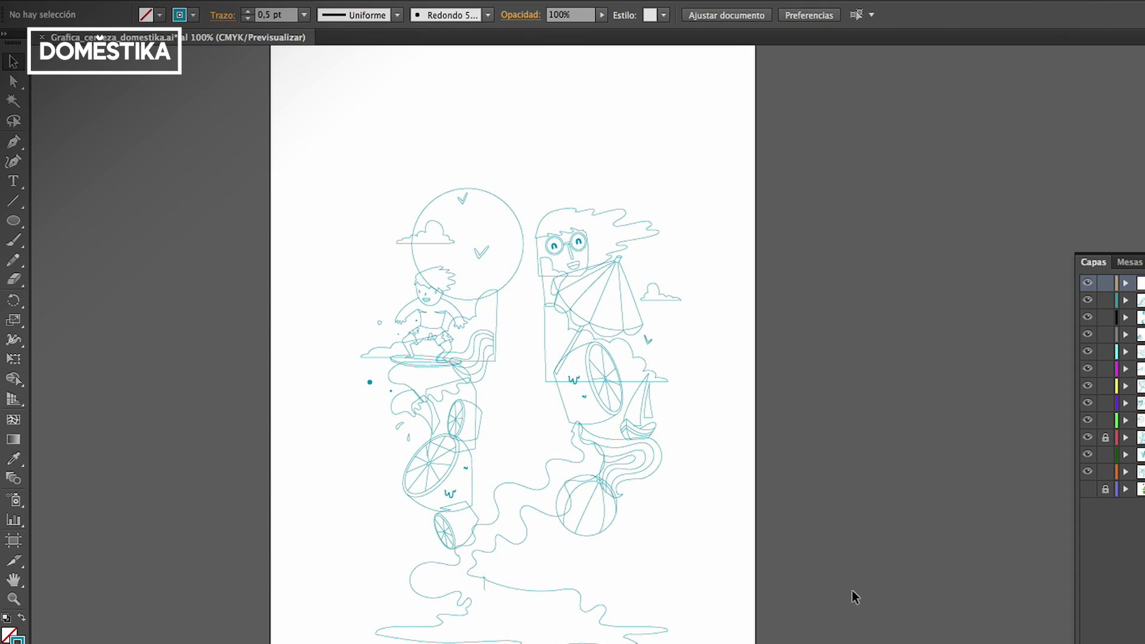